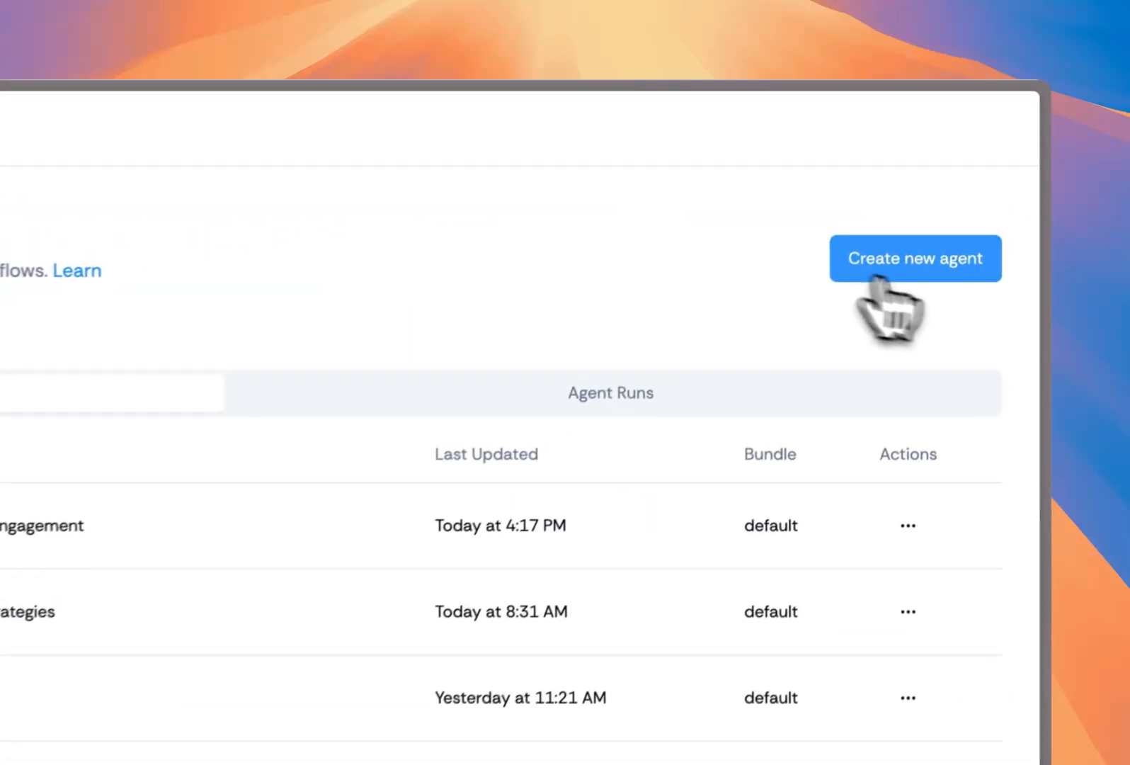
- Create a new agent, paste the email-archiving prompt with the {rfc822msgid}, {subject} and {body} variables, and enlarge the prompt area to show it all
click(928, 279)
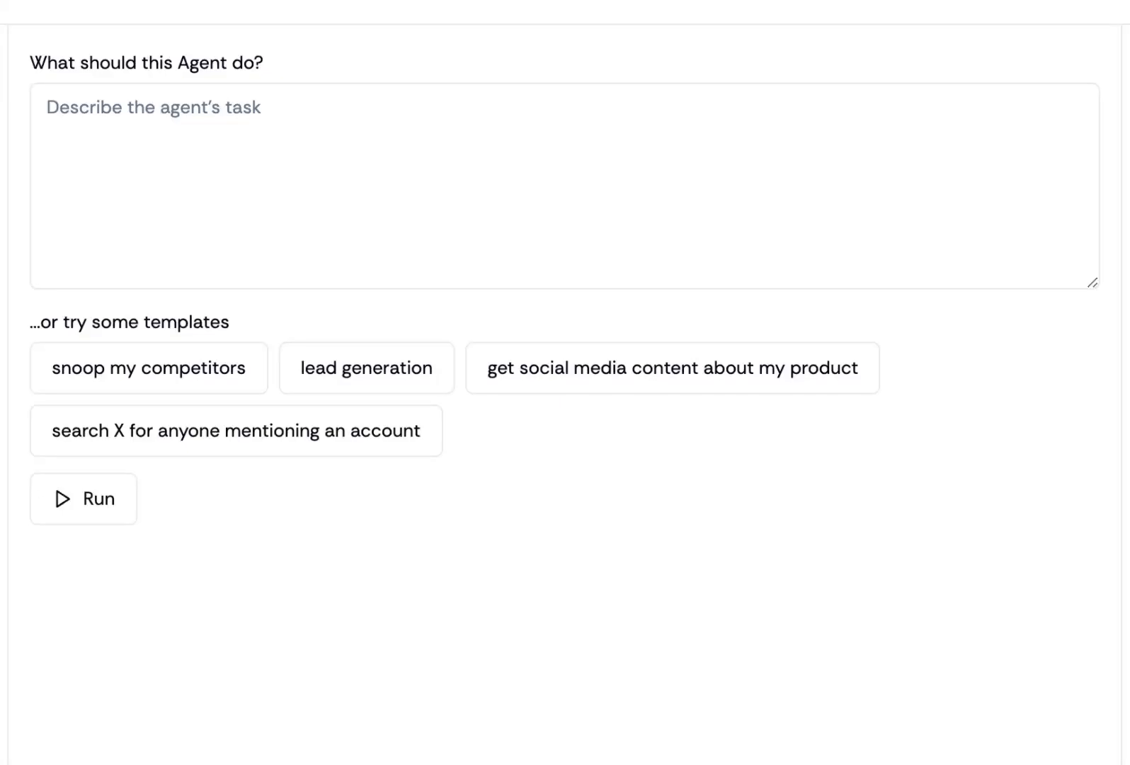
click(564, 186)
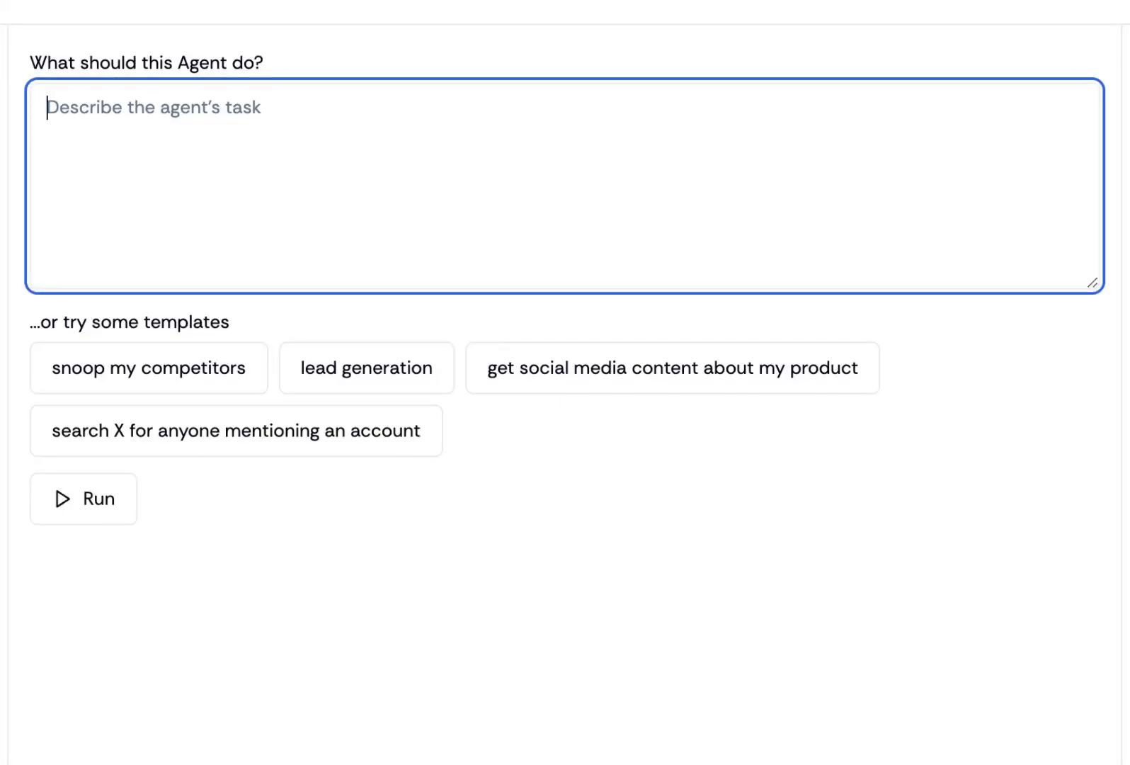
key(super+v)
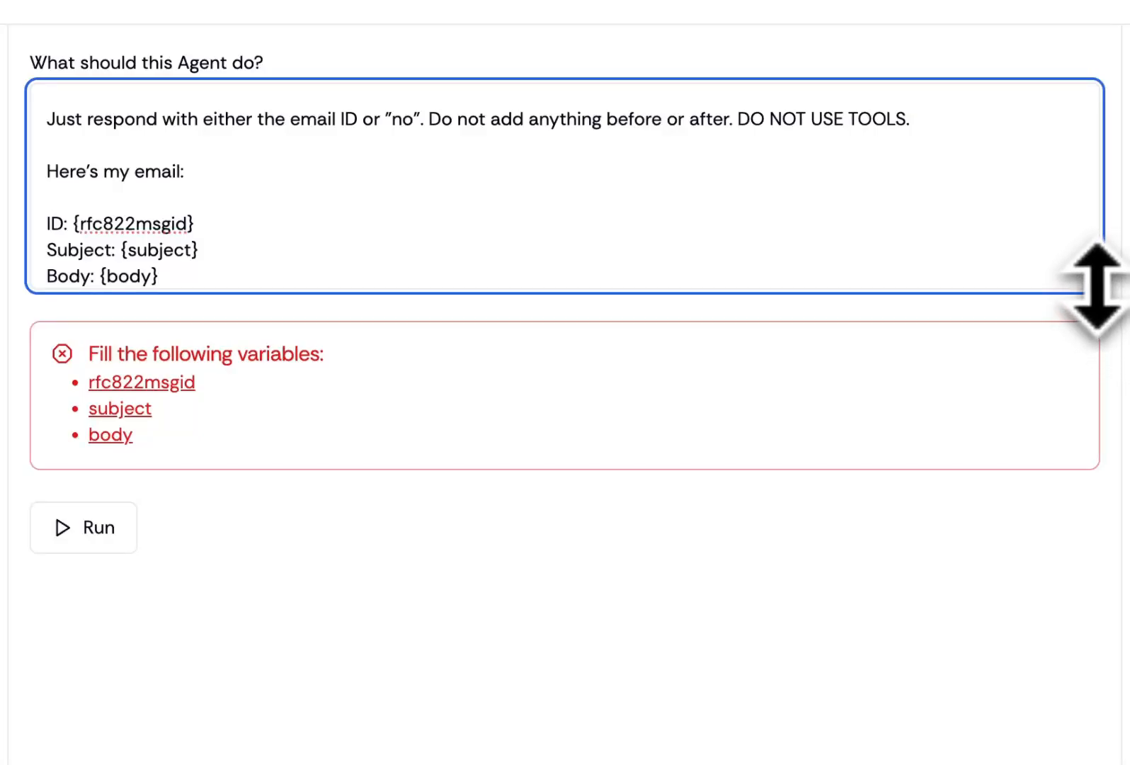
drag(1092, 290, 1094, 553)
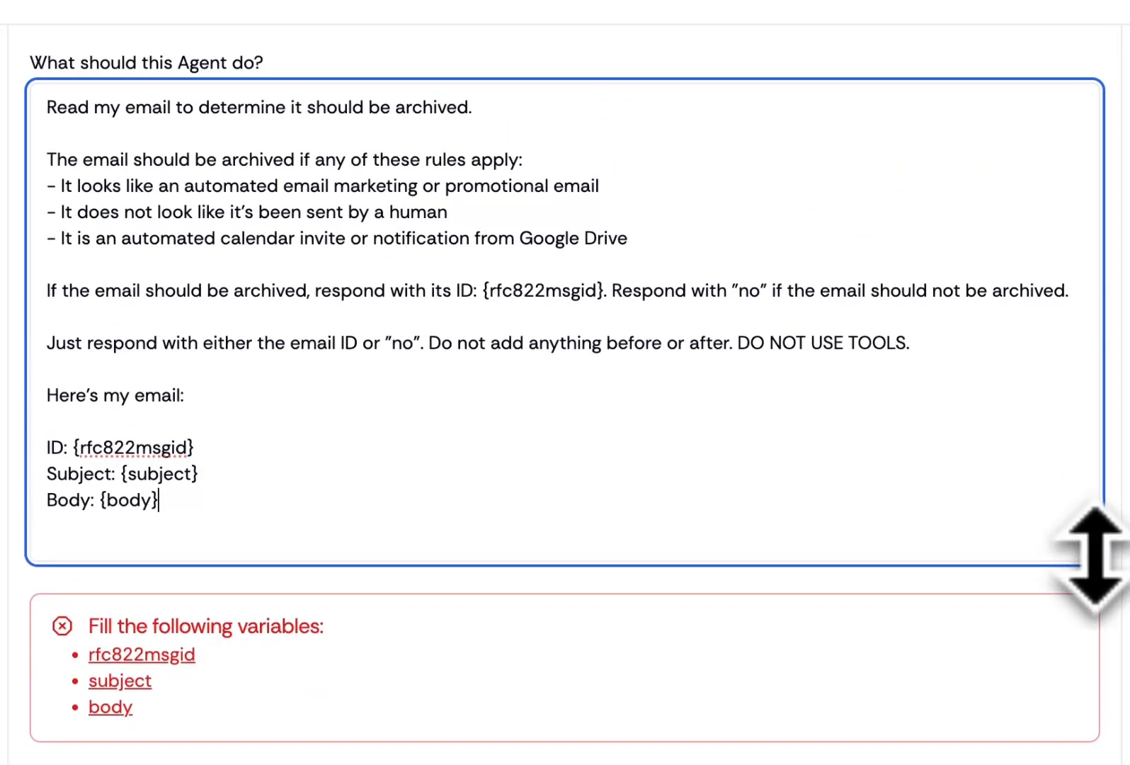
- Examine the three archiving rules and the {rfc822msgid} placeholder in the agent's prompt
click(682, 371)
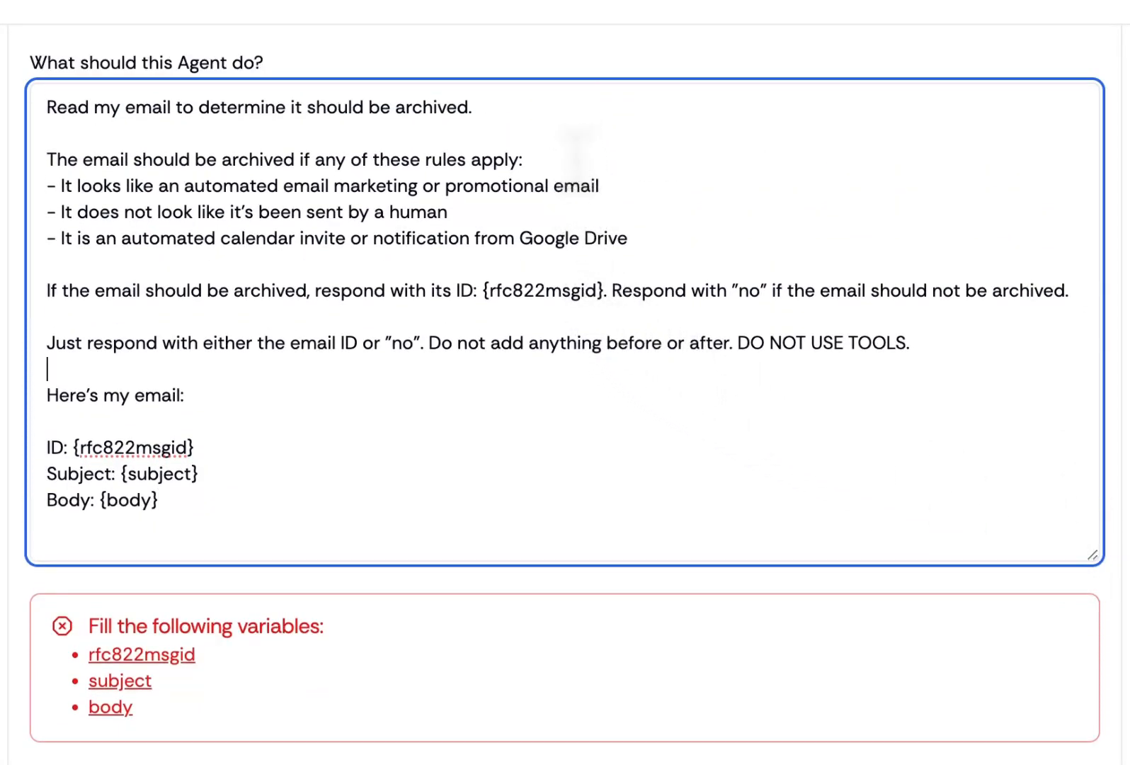
click(577, 161)
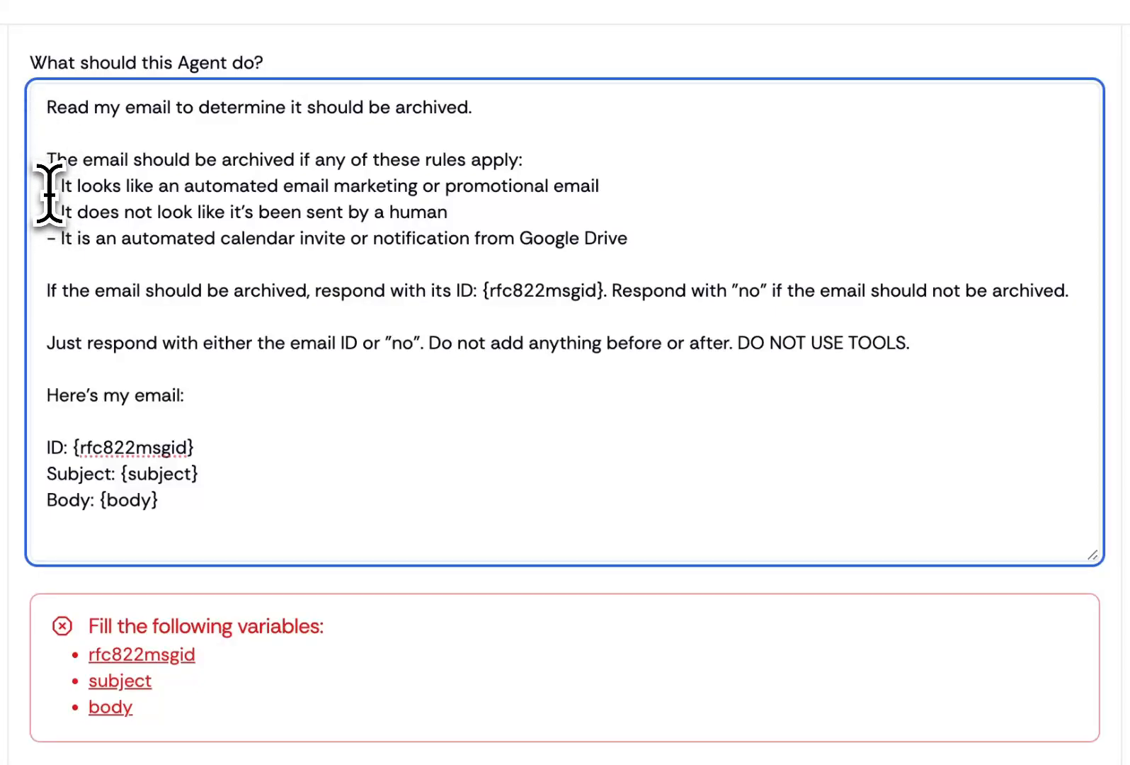
drag(48, 185, 676, 234)
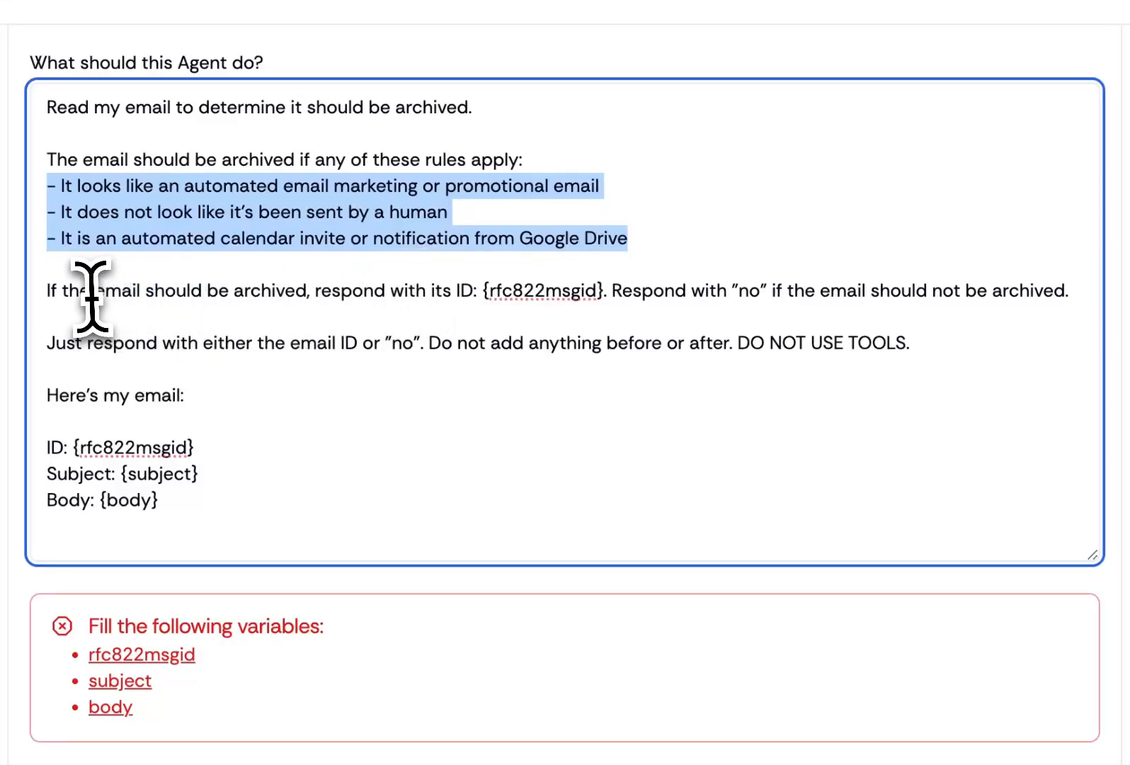
click(351, 291)
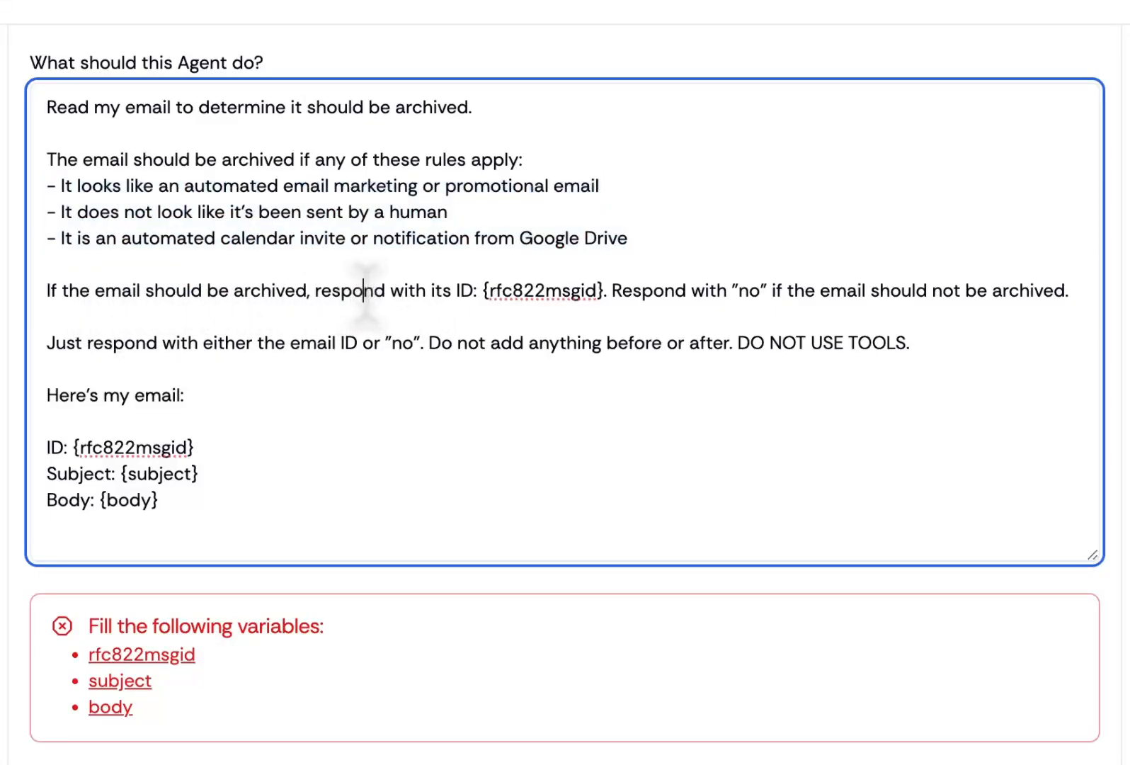
double_click(514, 290)
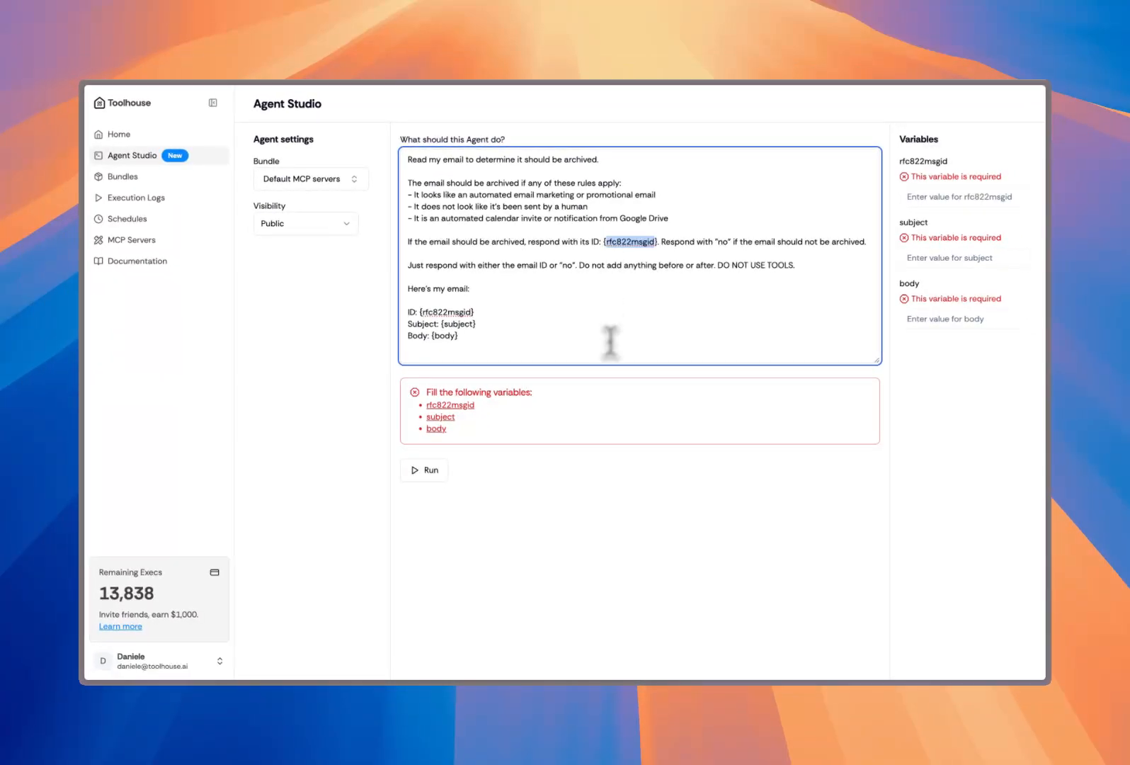
click(624, 246)
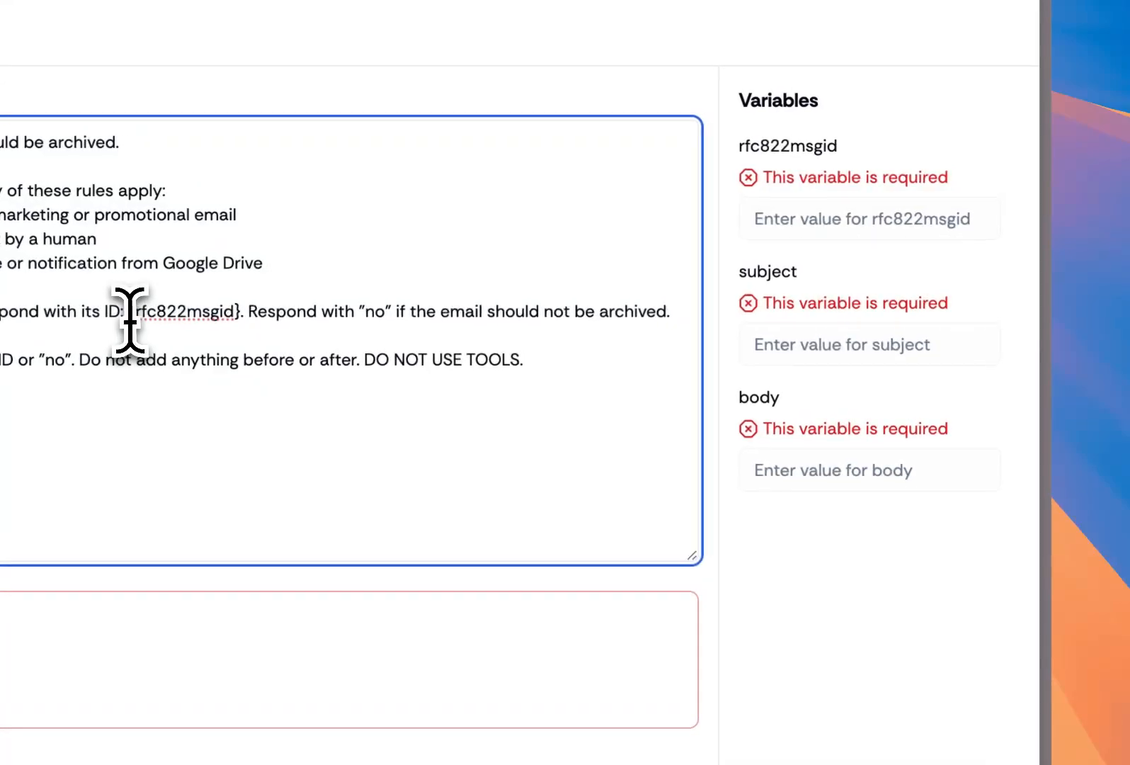
drag(175, 305, 236, 310)
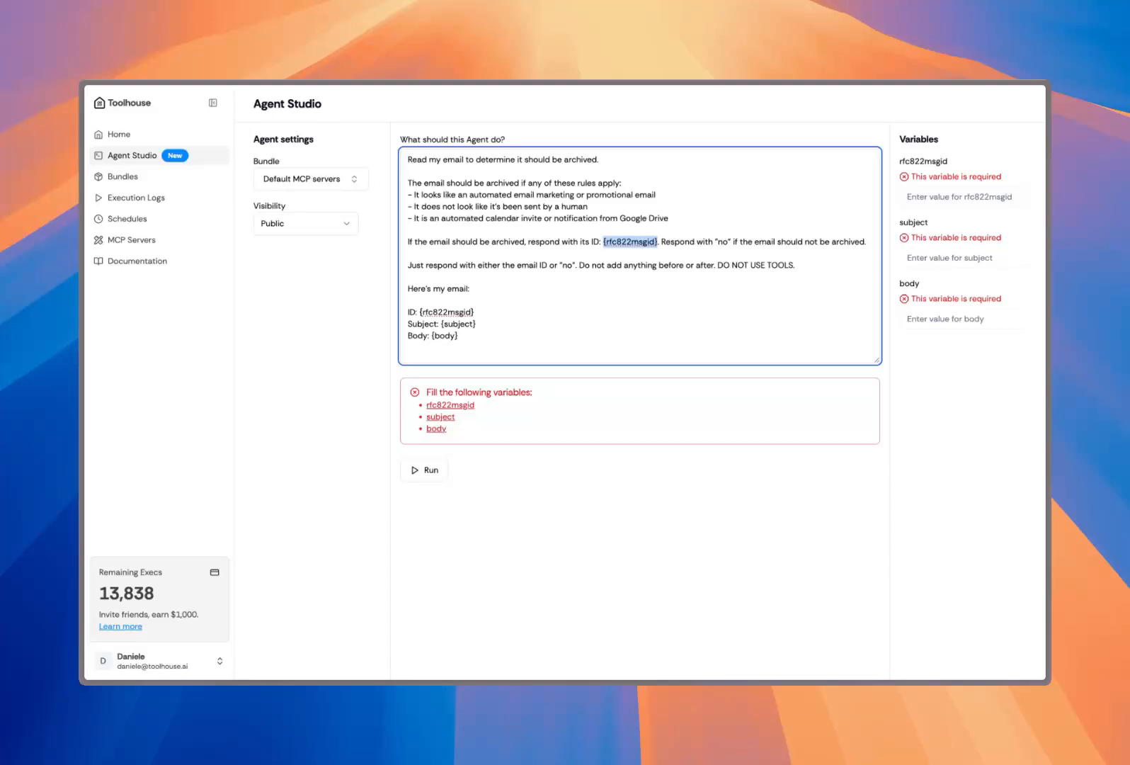
- Set the rfc822msgid variable to test_123
click(452, 406)
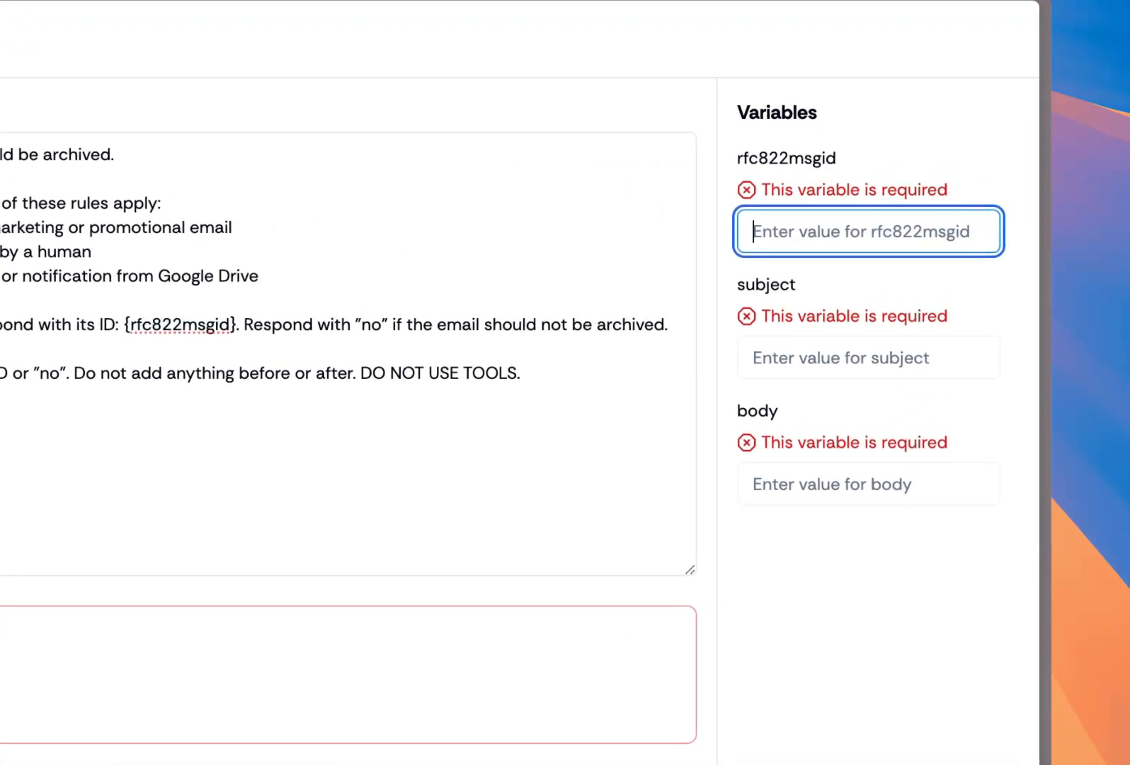
text(test_)
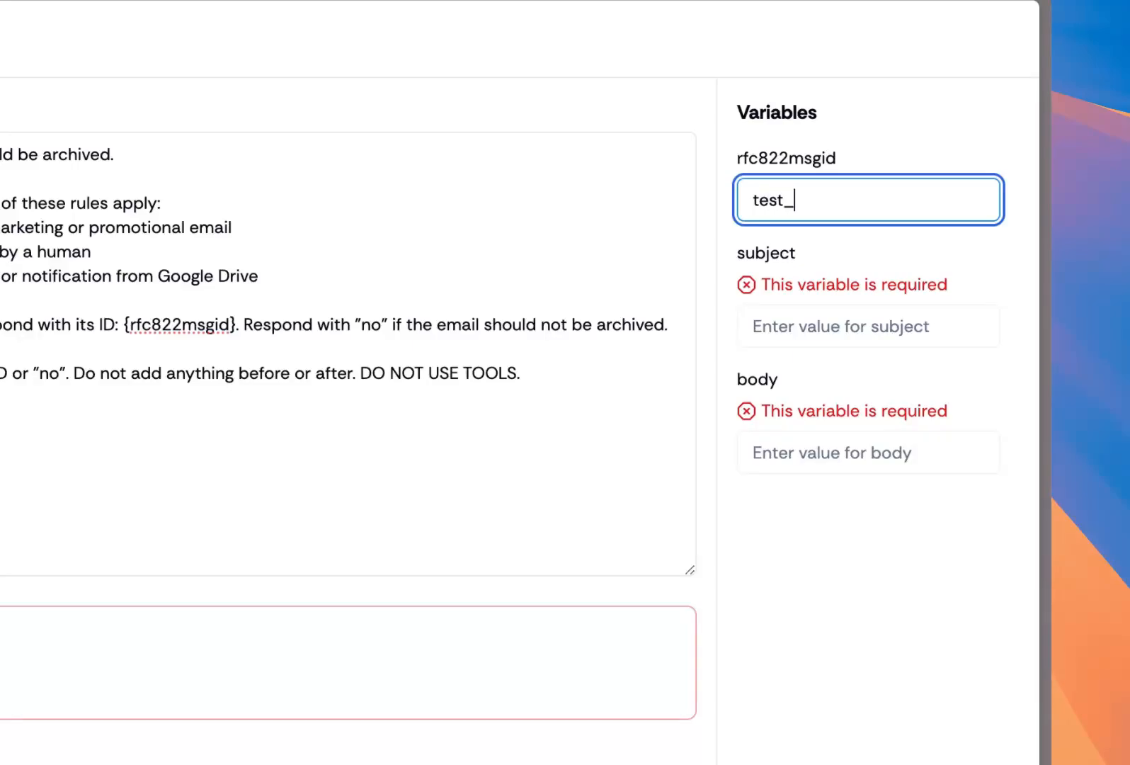
text(123)
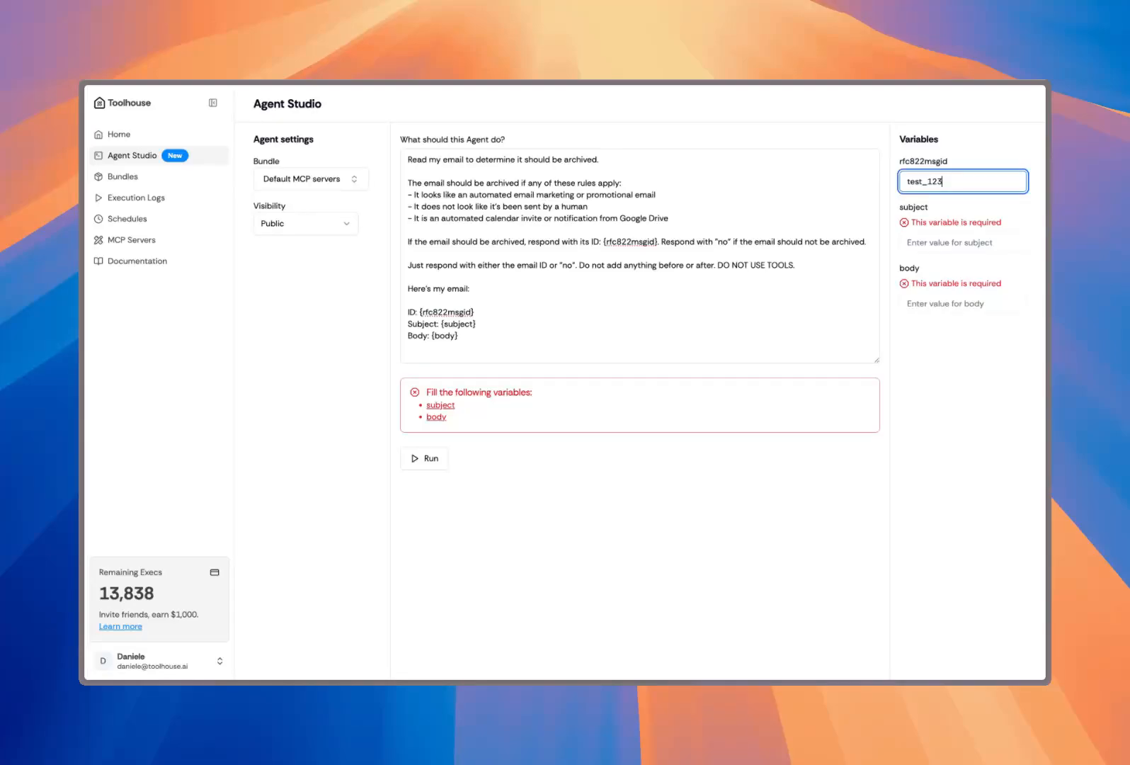
- Copy the "Webhooks, OTel metrics" subject from the existing agent in Google Chrome into the new agent's subject variable
key(super+Tab)
key(super+Tab)
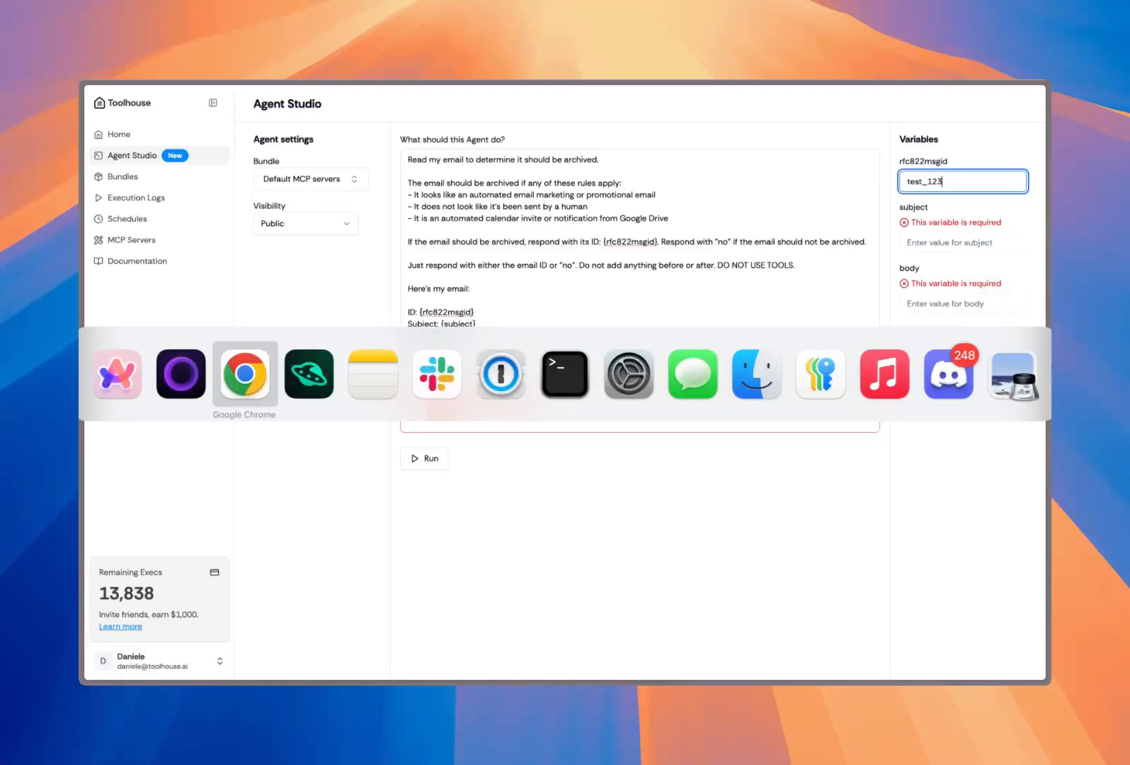
key(super+grave)
key(super+grave)
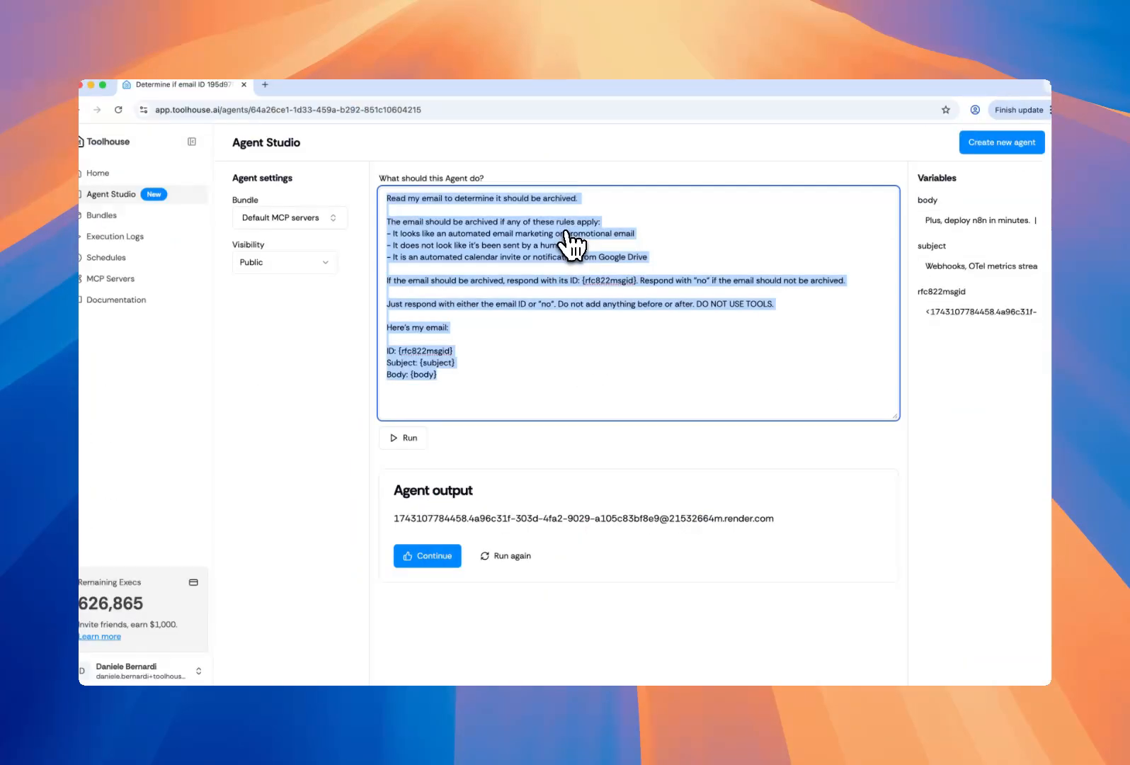
click(956, 267)
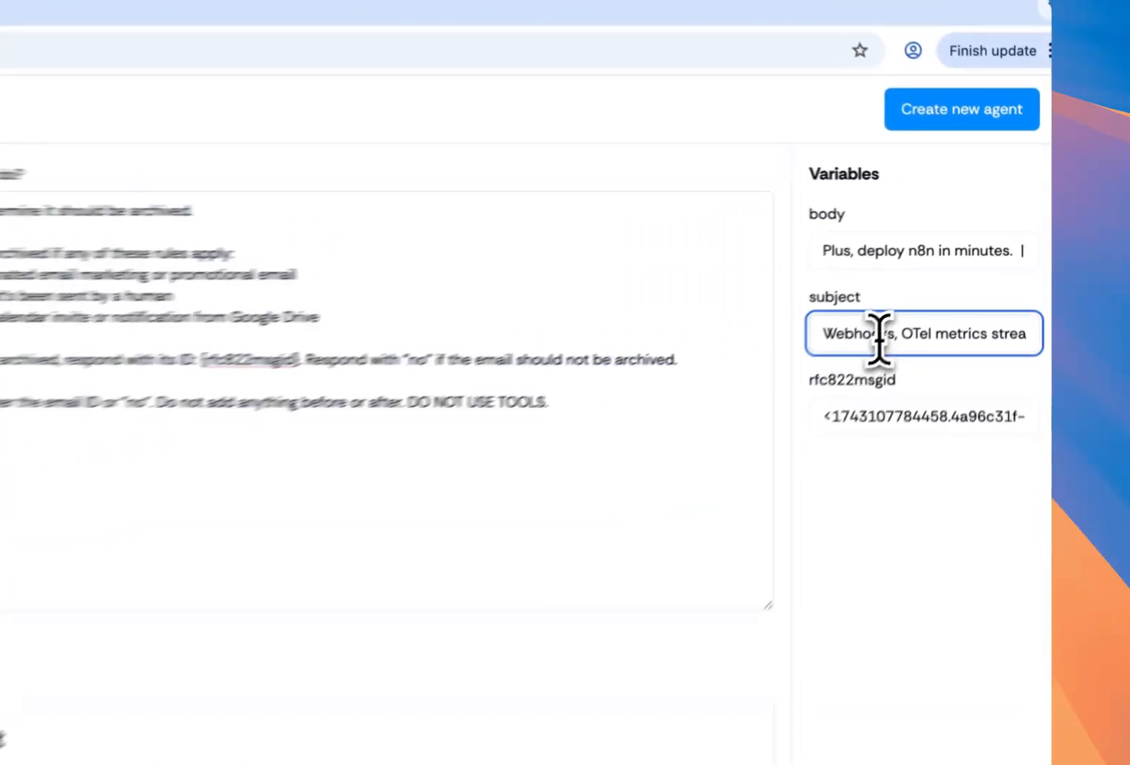
key(super+a)
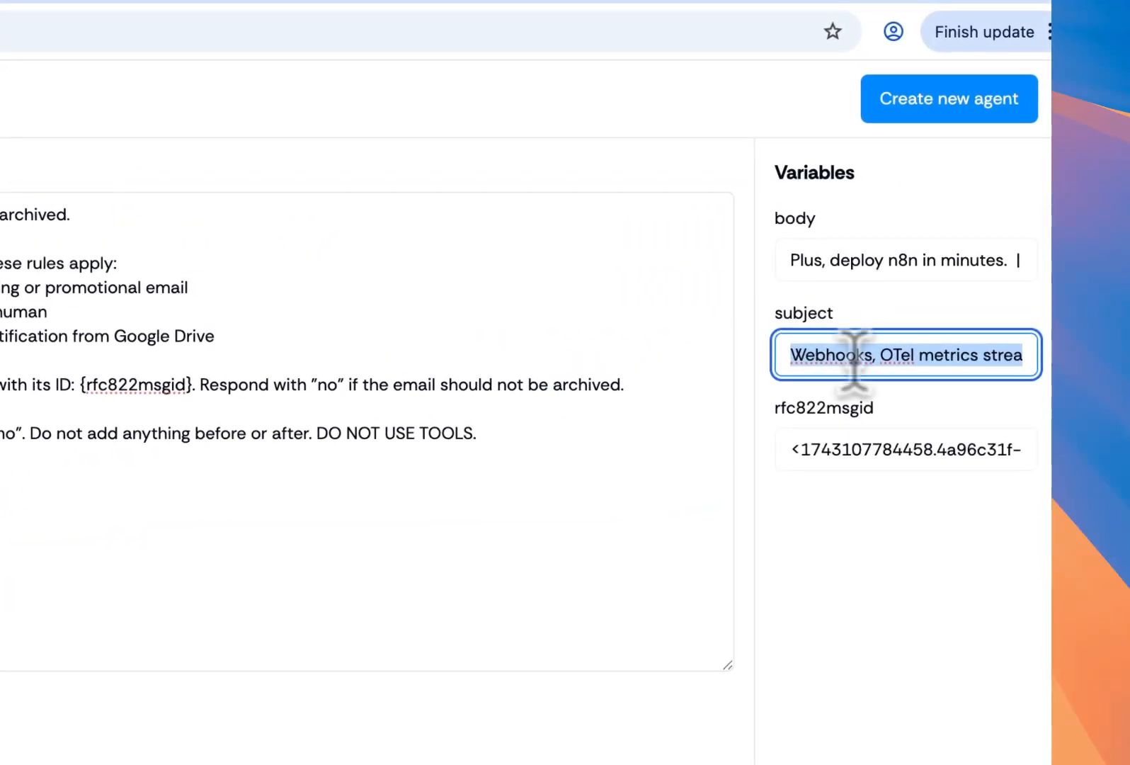
key(super+Tab)
click(882, 319)
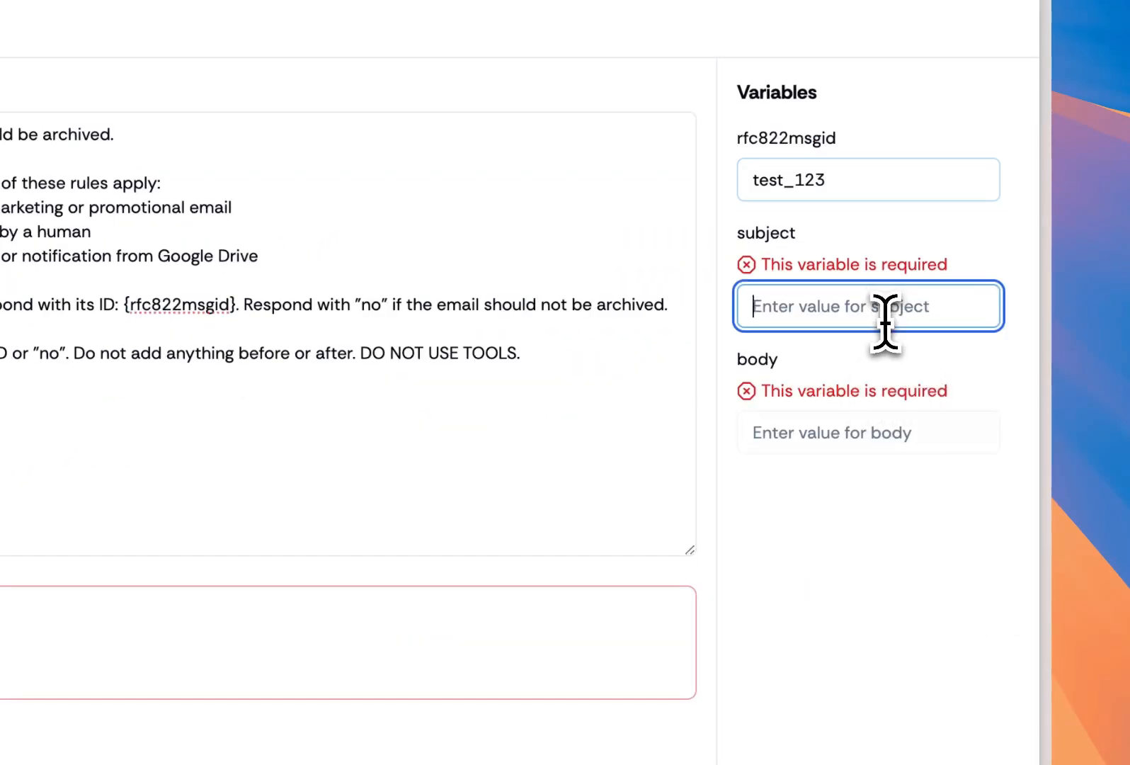
text(Webhooks, OTel metrics streaming, SAML SSO)
- Copy the "Plus, deploy n8n in minutes." body from the existing agent in Google Chrome into the new agent's body variable and run the agent
click(868, 391)
key(super+Tab)
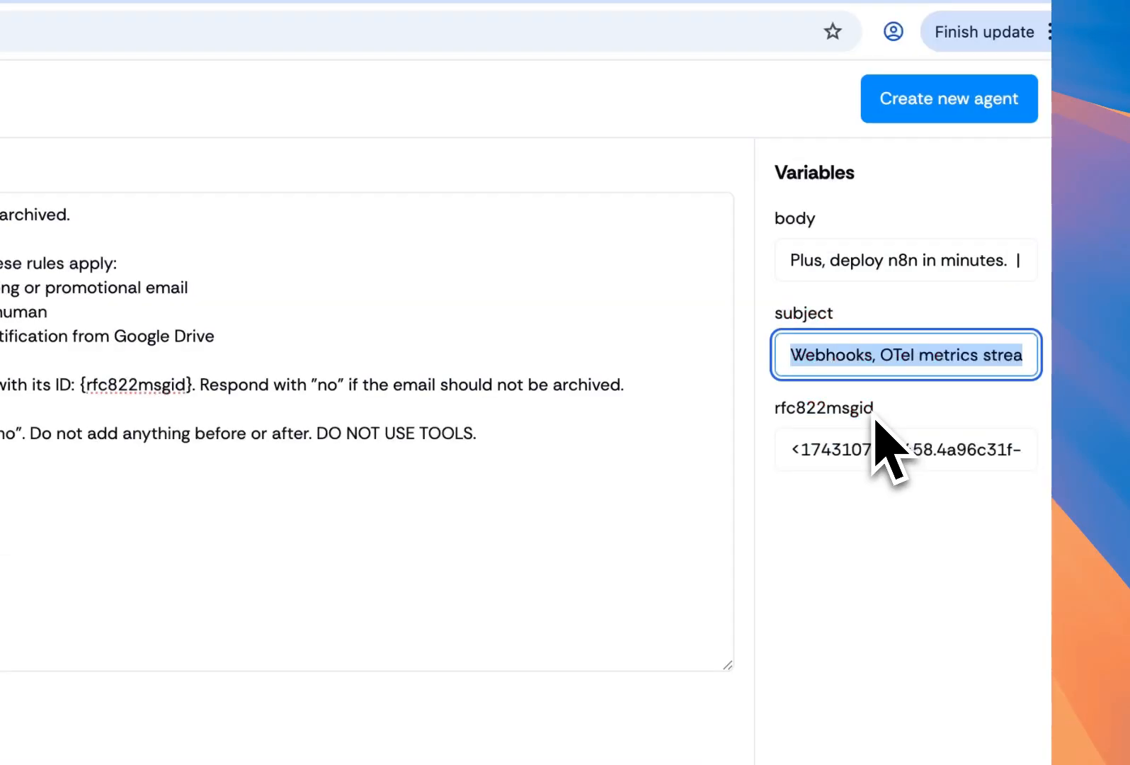
click(889, 446)
click(876, 270)
key(super+a)
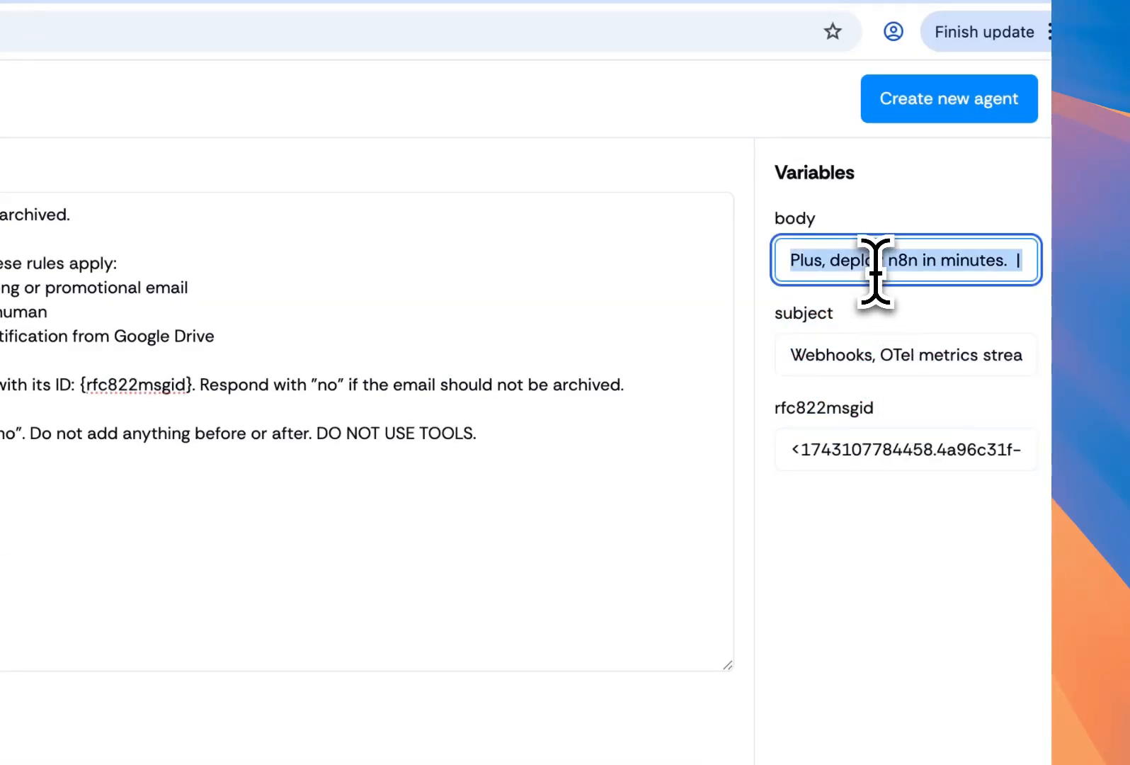
key(super+Tab)
key(super+v)
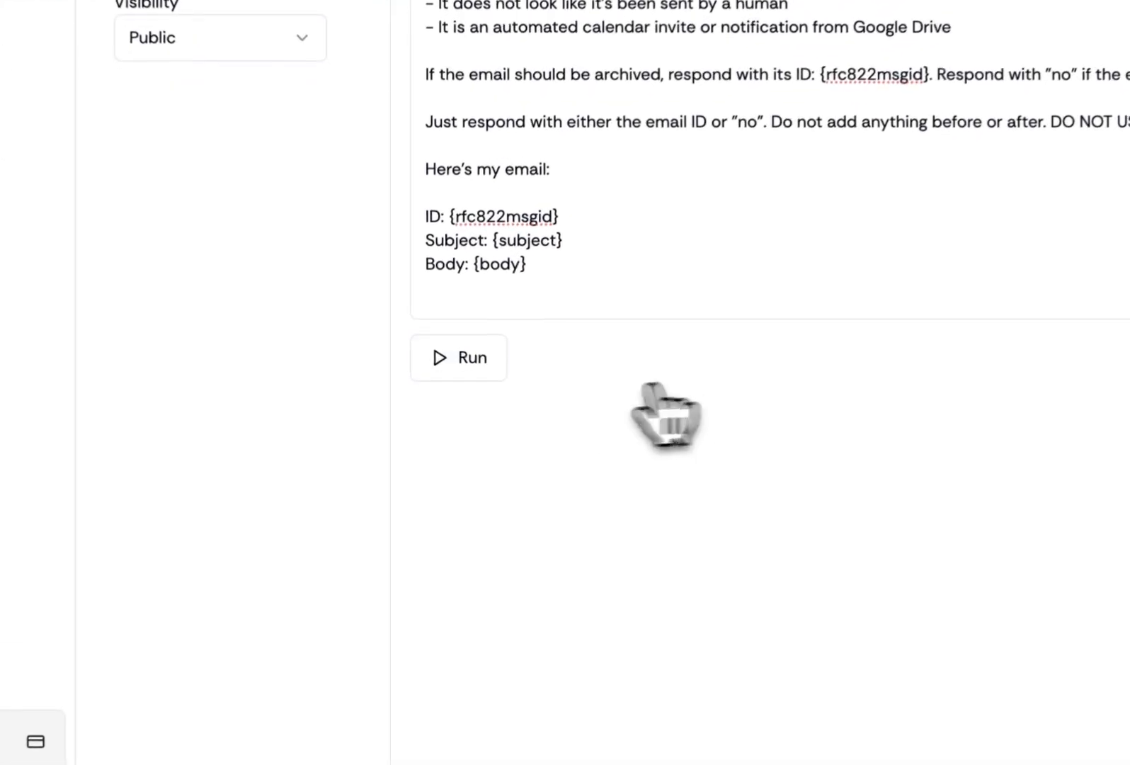
click(439, 357)
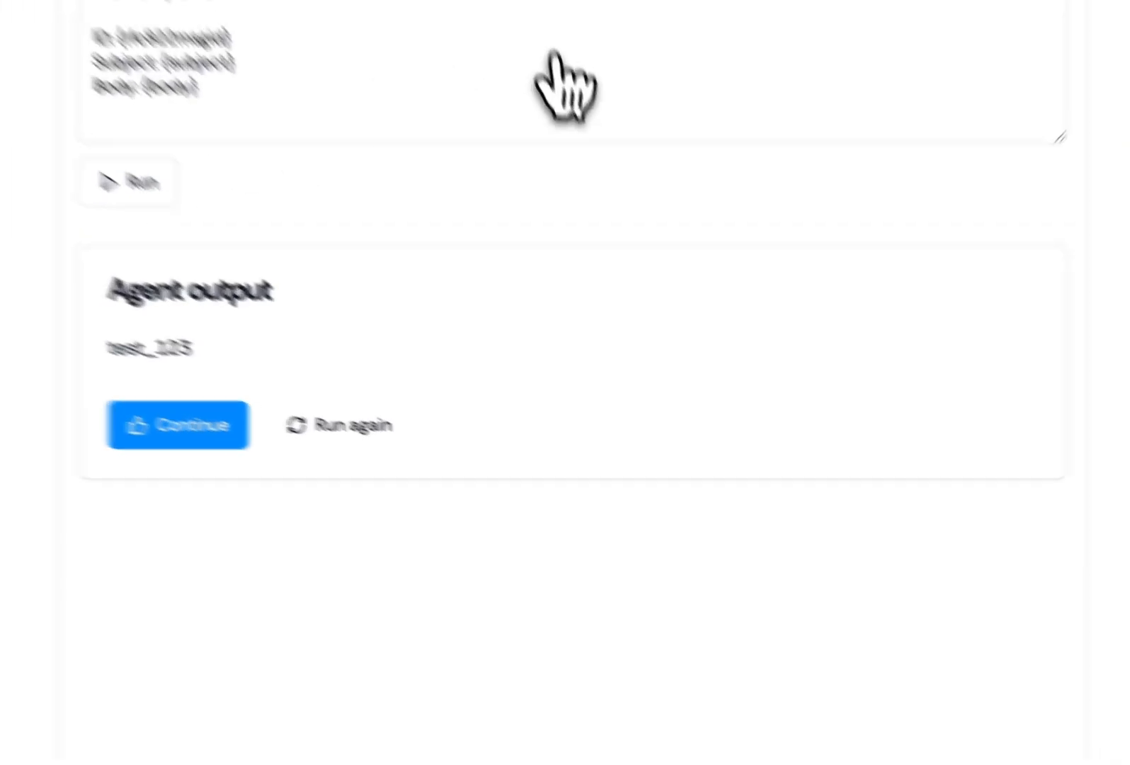
- Replace the subject variable's value with "Urgent! I got left out of the office!"
double_click(890, 282)
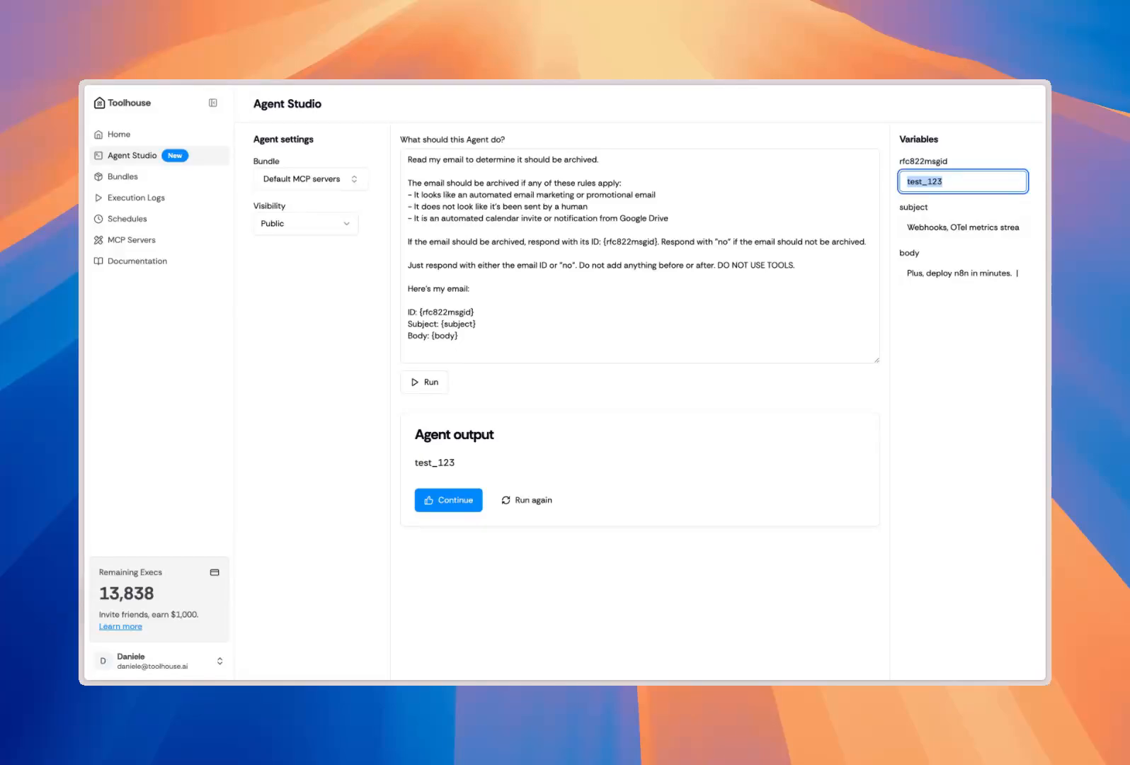
double_click(958, 227)
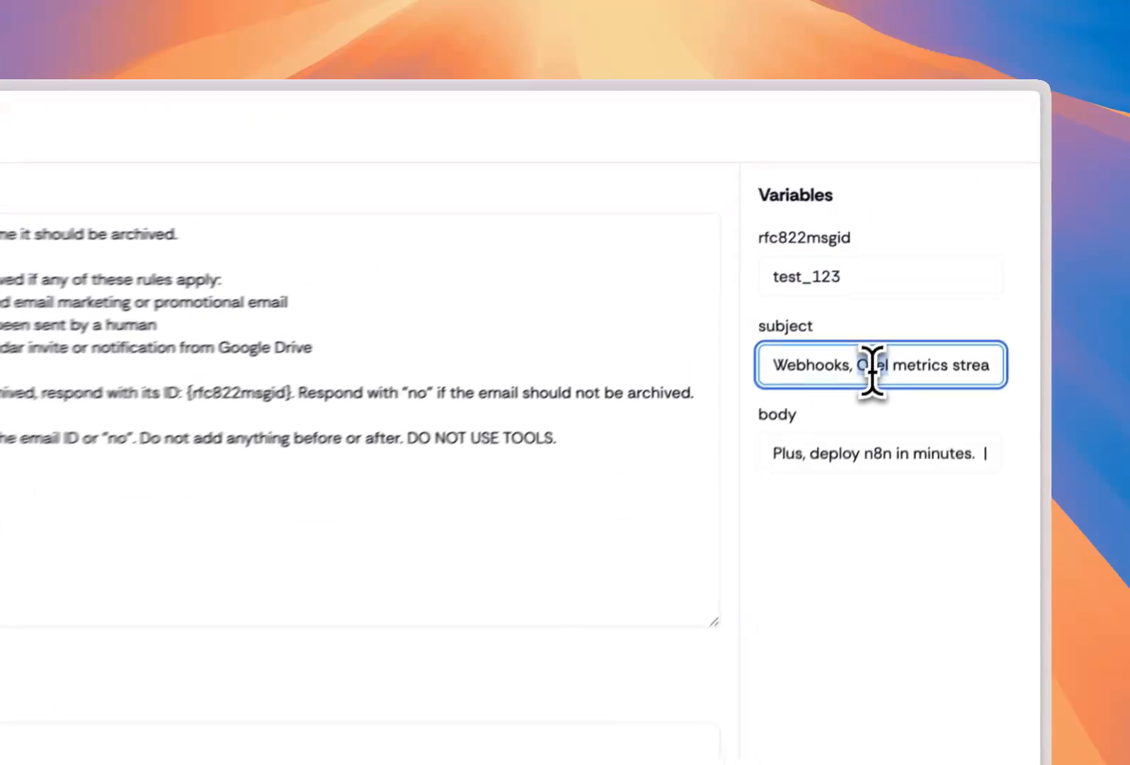
key(super+a)
text(Urgent)
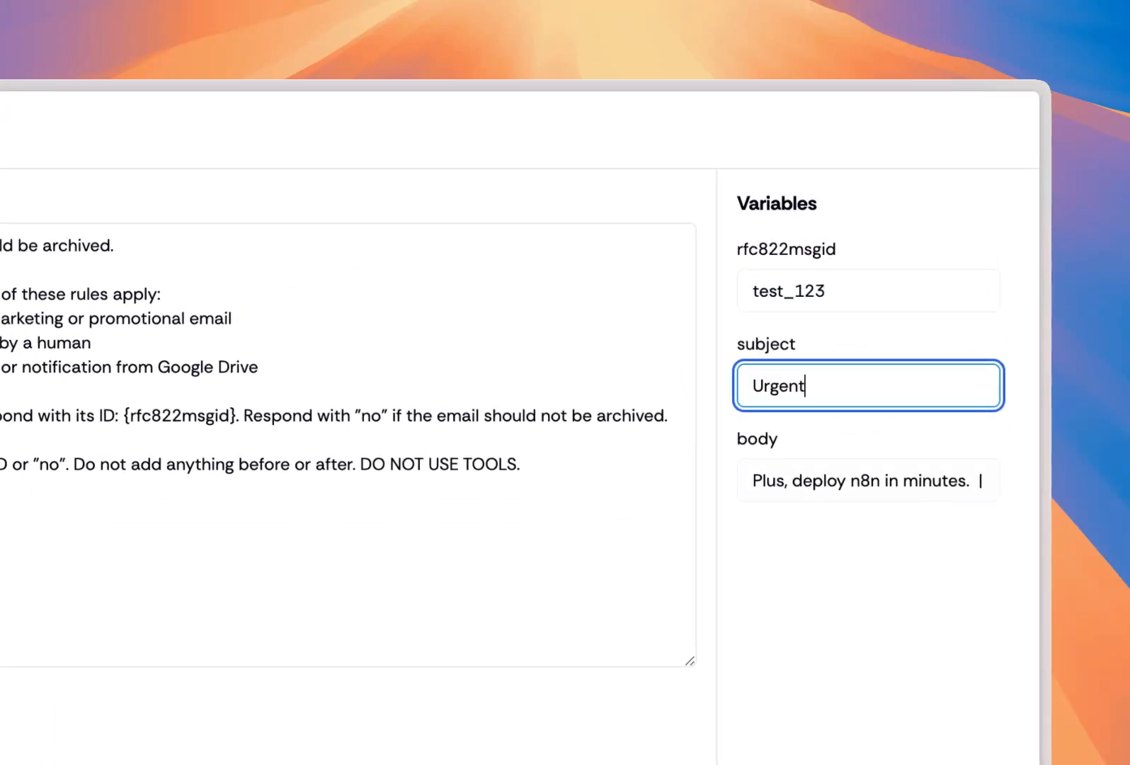
text(! I got left o)
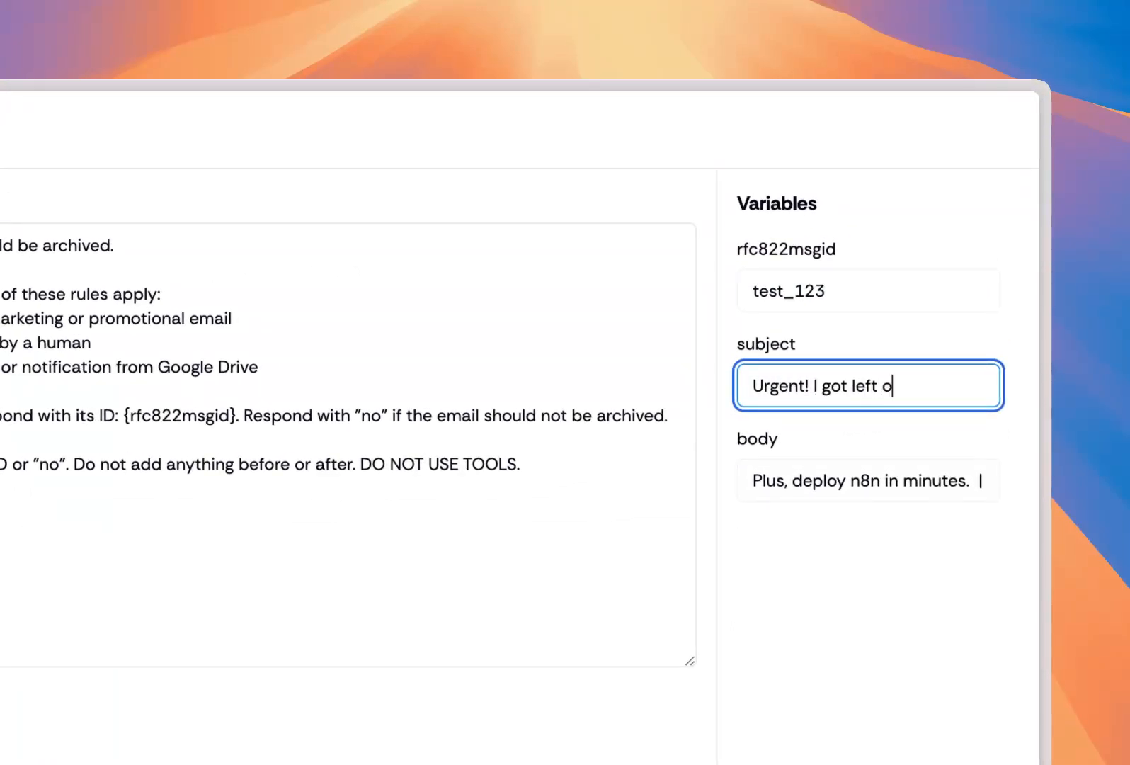
text(ut of the of)
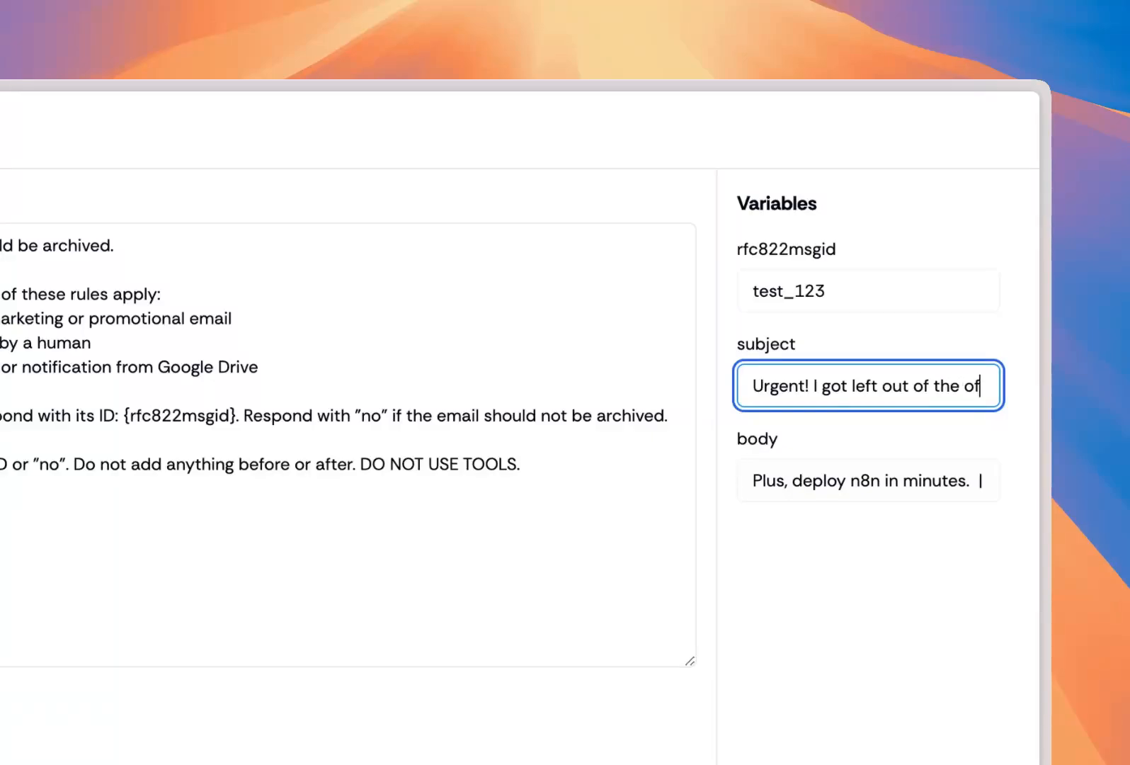
text(fice!)
key(Tab)
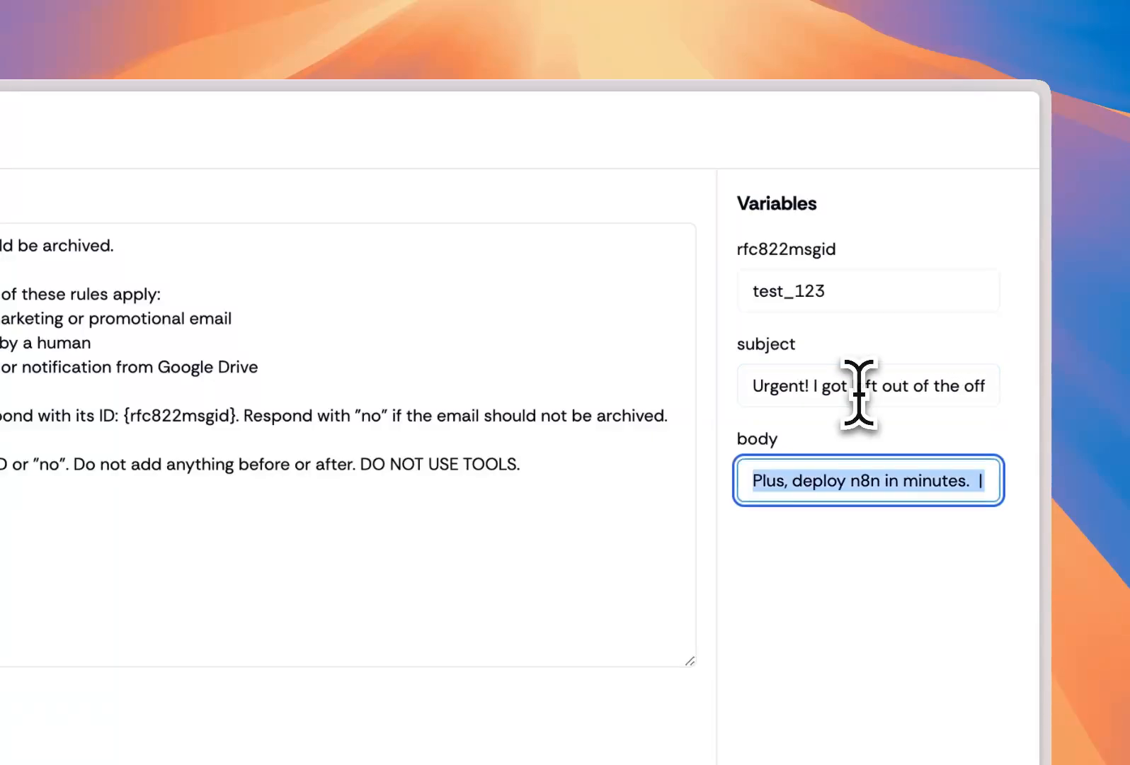
- Set the body to "hi, is anyone in the office? i got locked out and i'd like to keep working. can anyone help?" and run the agent
text(hi, i)
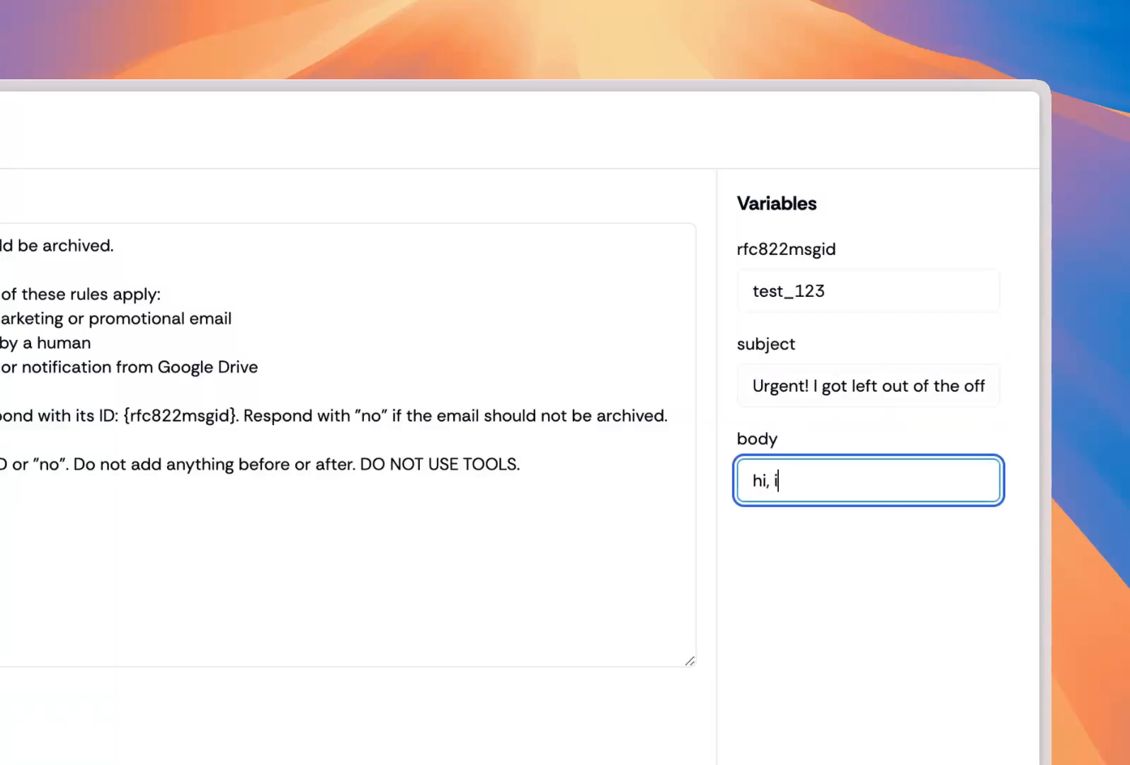
text(s anyone in the )
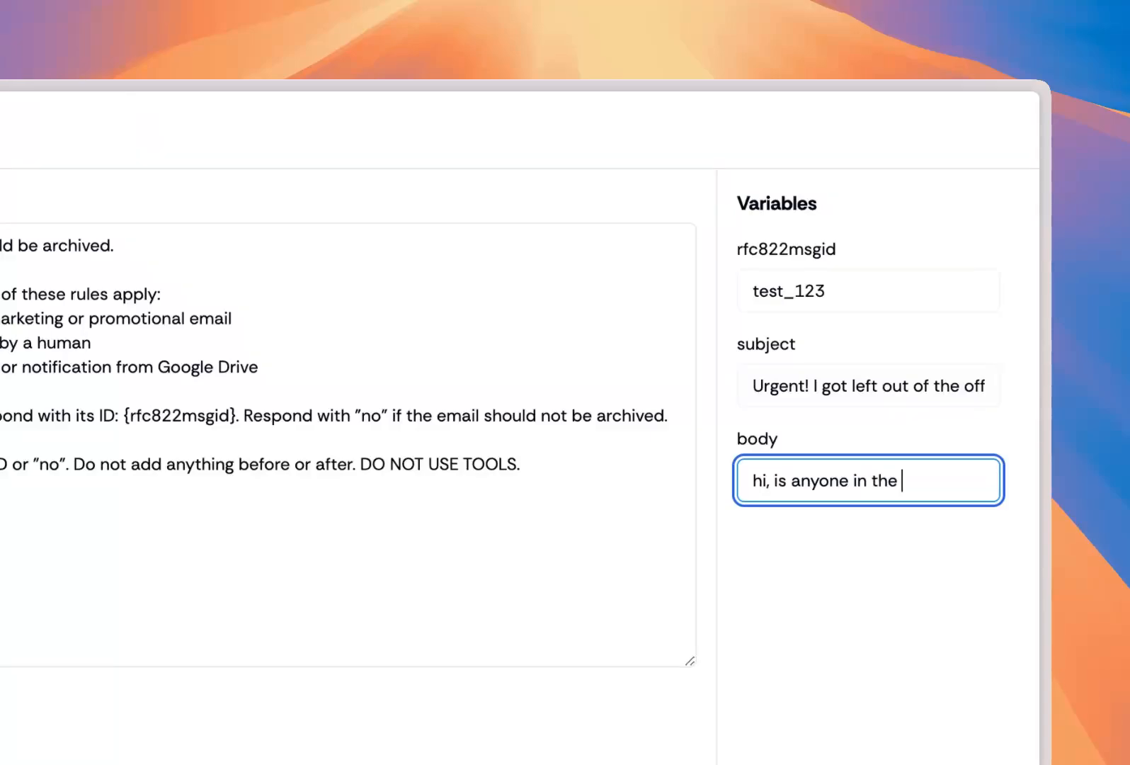
text(office? i)
text(go)
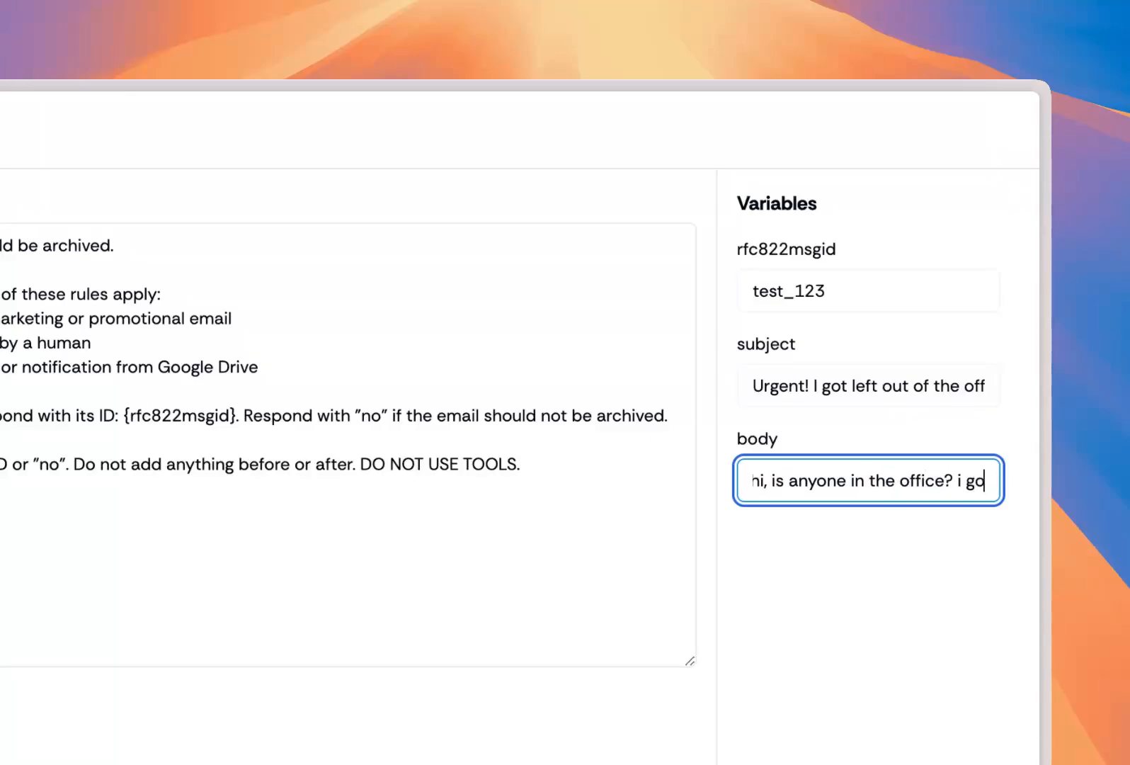
text(t locked out and i)
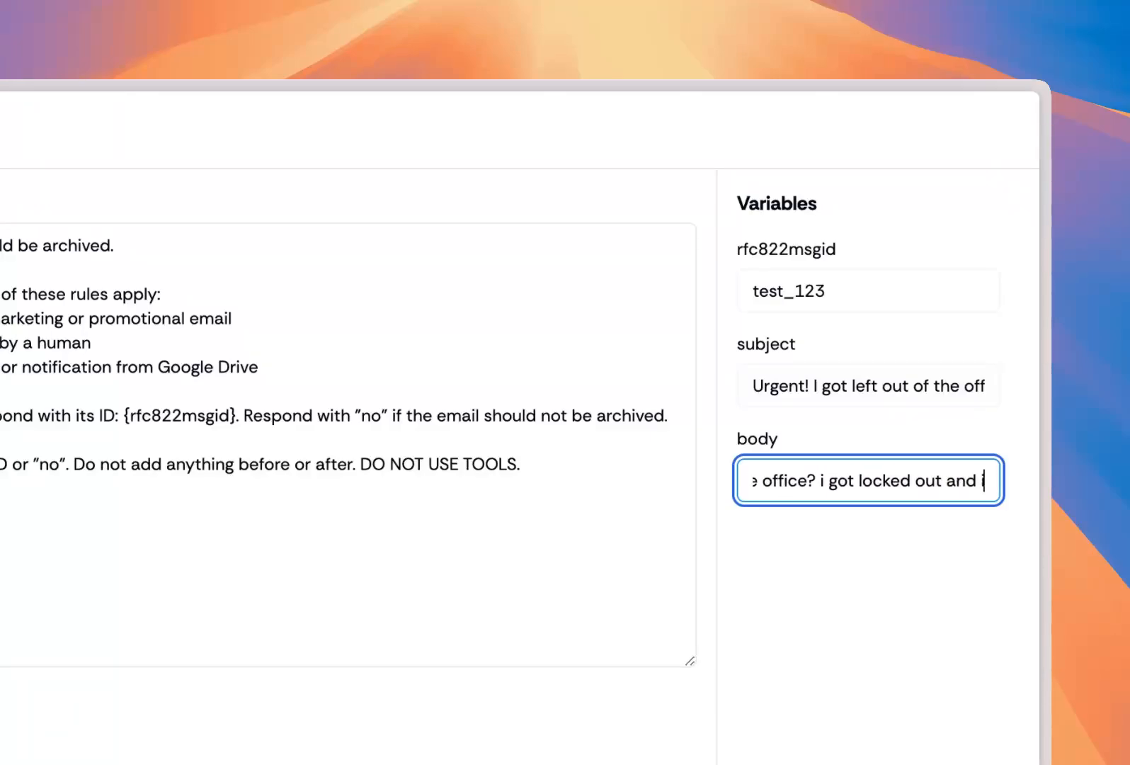
text('d like to keep working. can)
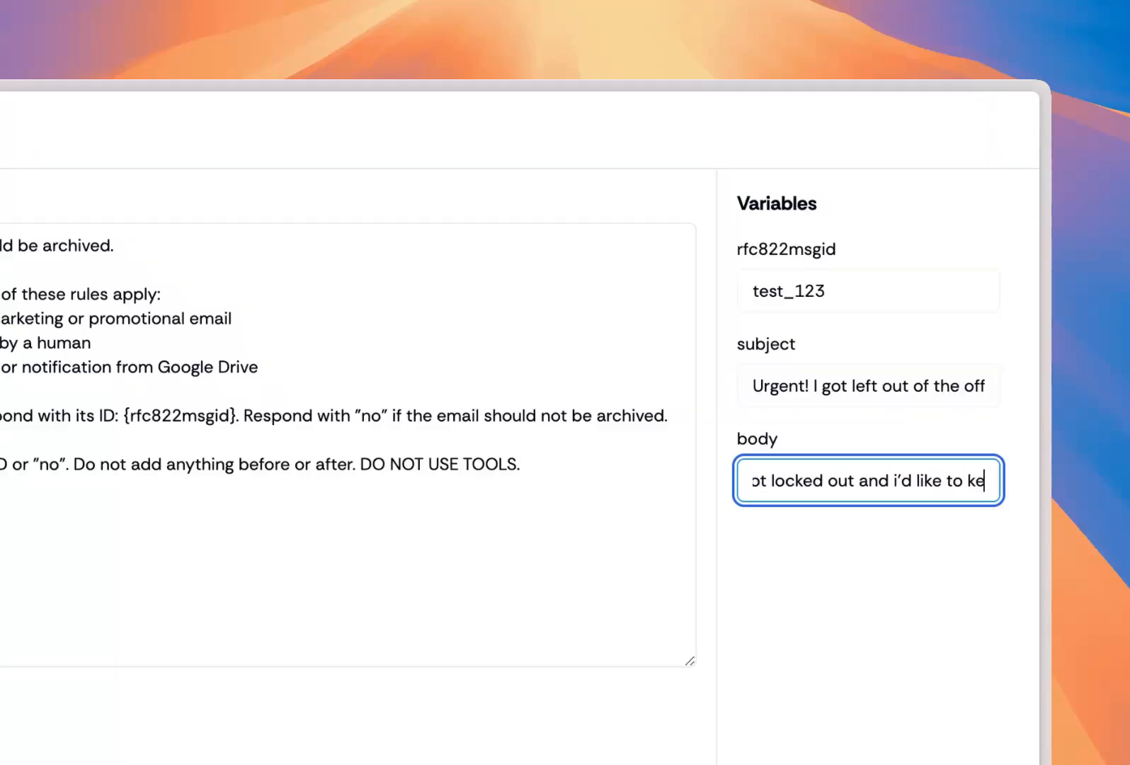
text( anyone help?)
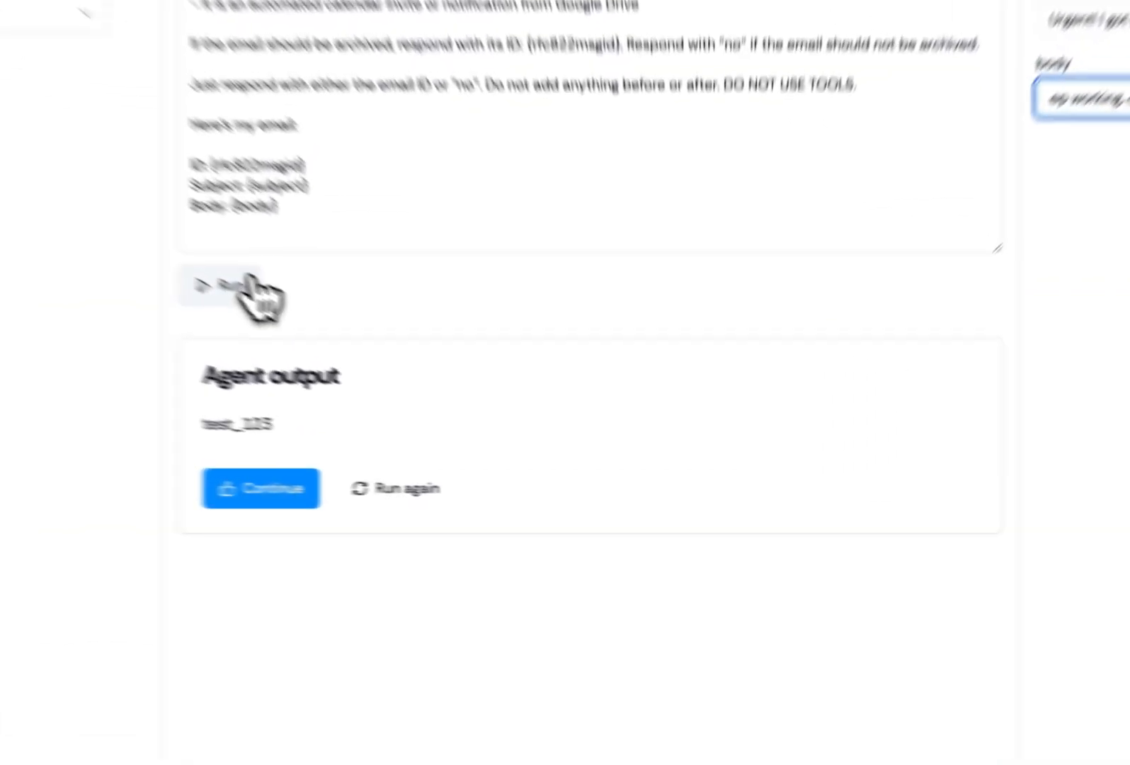
click(433, 381)
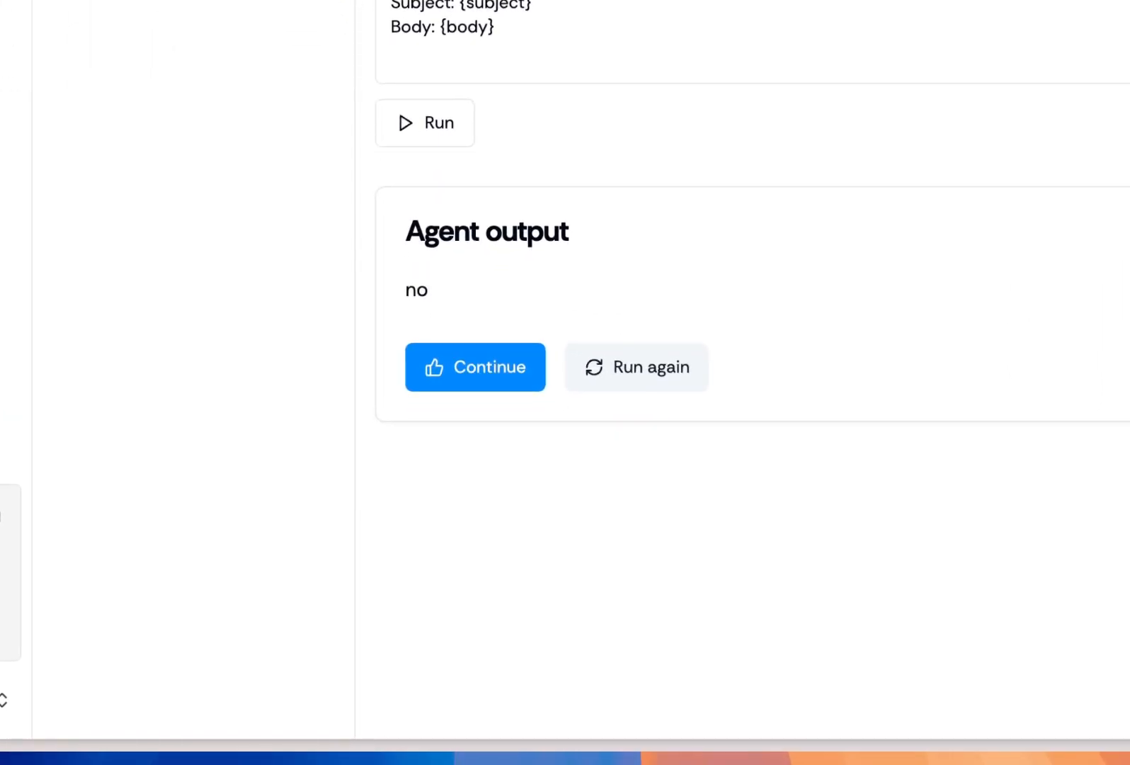
- Accept the agent's output and finish its deployment through the Agent Runs API
click(517, 382)
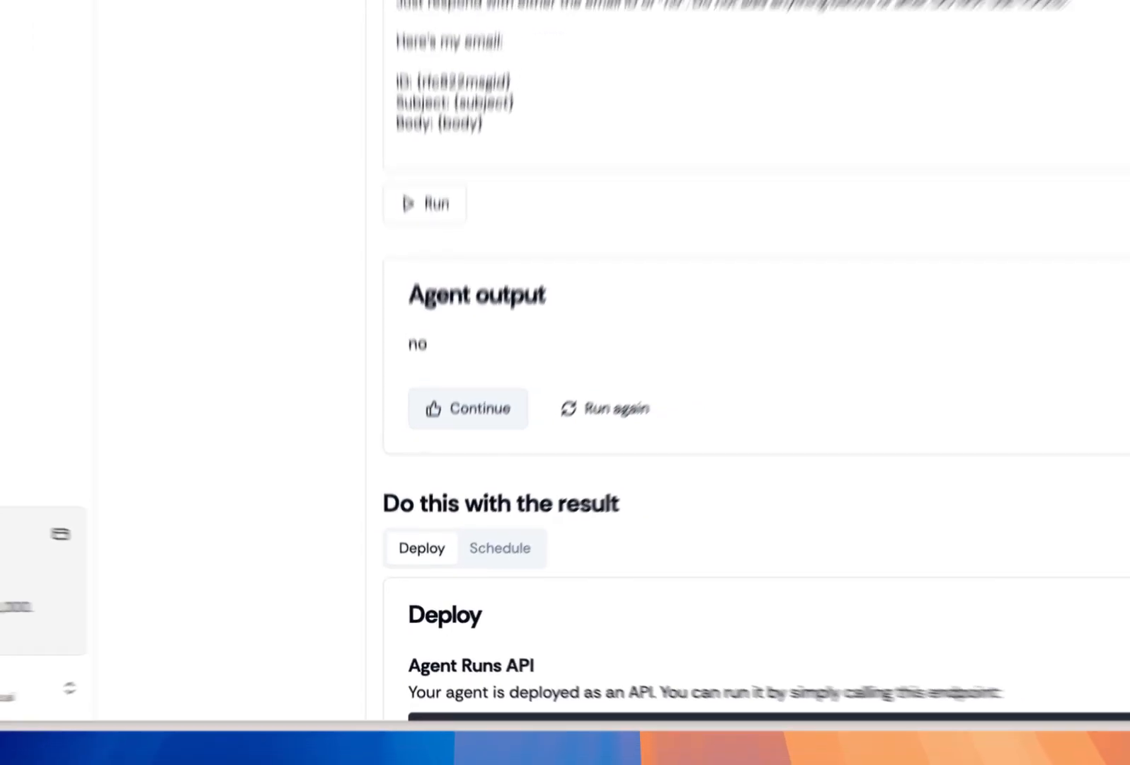
scroll(497, 420, down, 3)
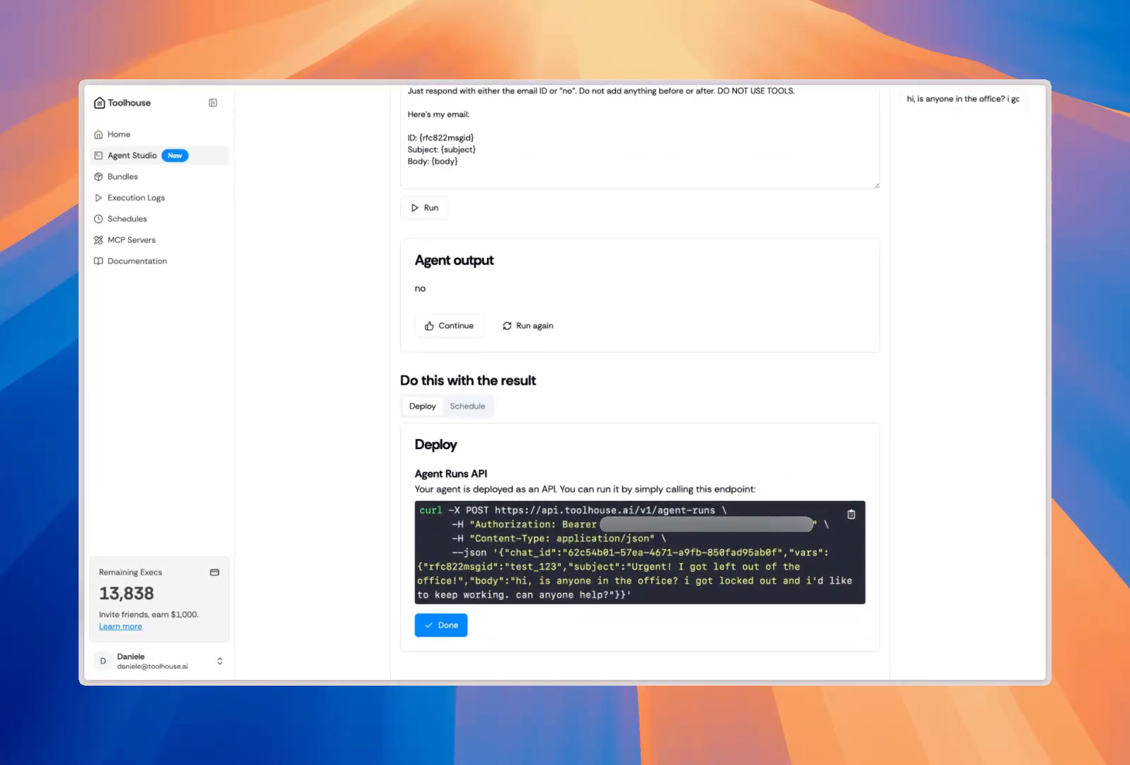
click(441, 624)
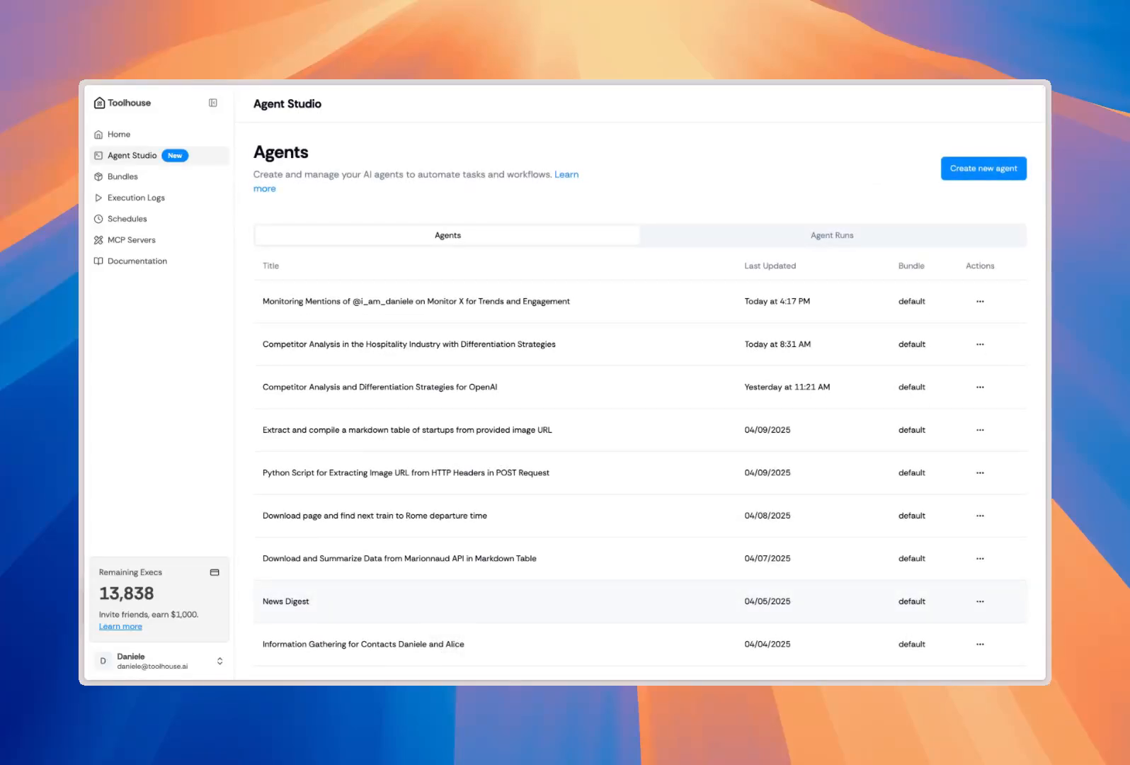